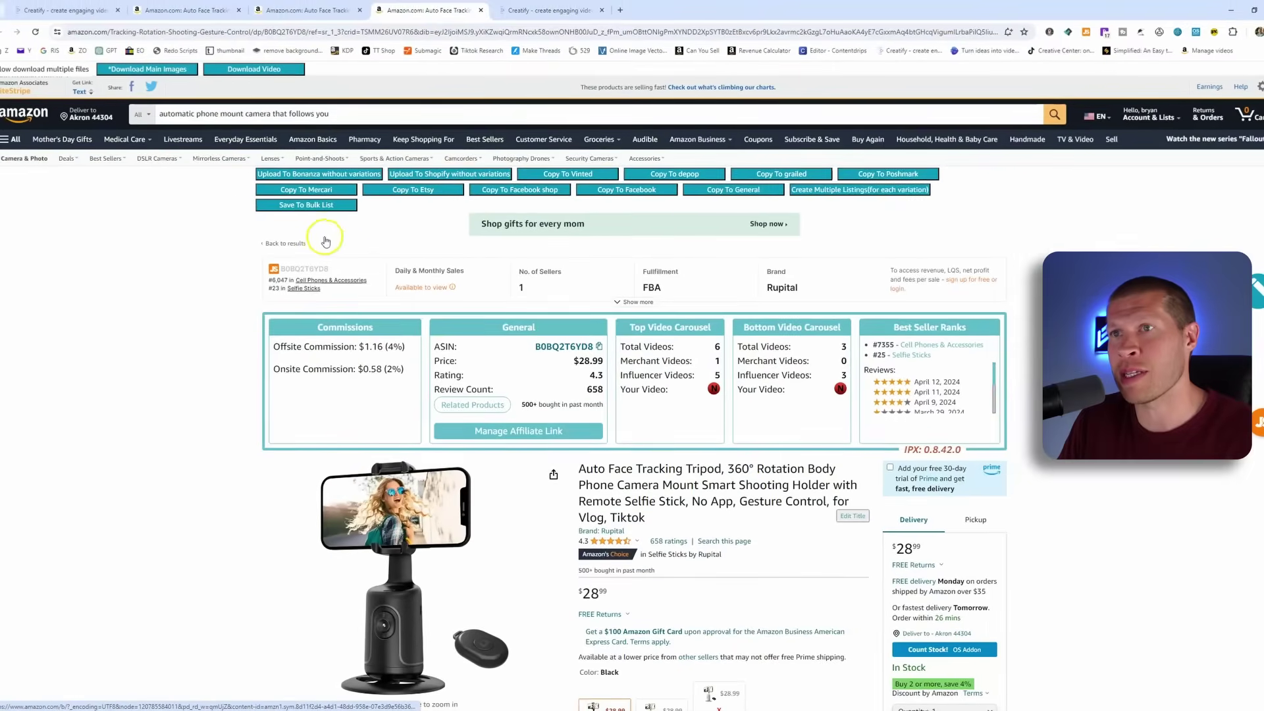
Review the product images and video on the Herclear auto face tracking tripod listing
scroll(283, 198, "down", 1)
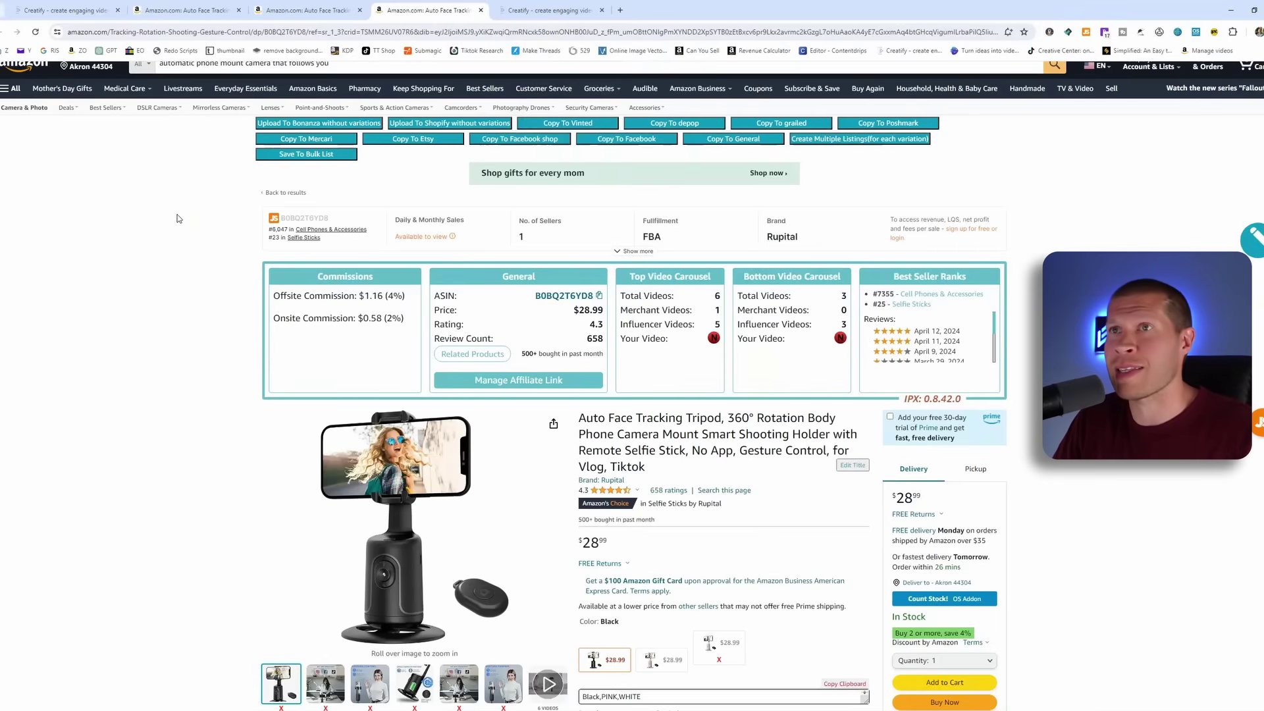
left_click(209, 7)
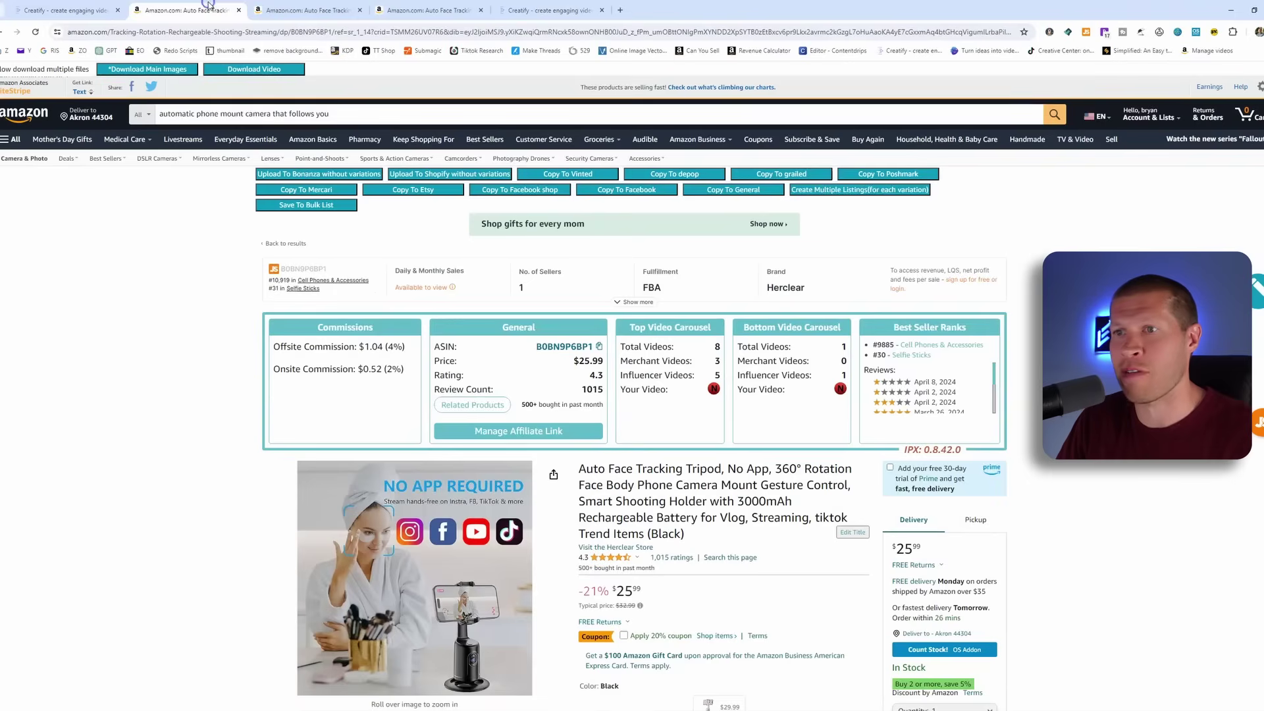
scroll(246, 329, "down", 1)
scroll(266, 597, "down", 1)
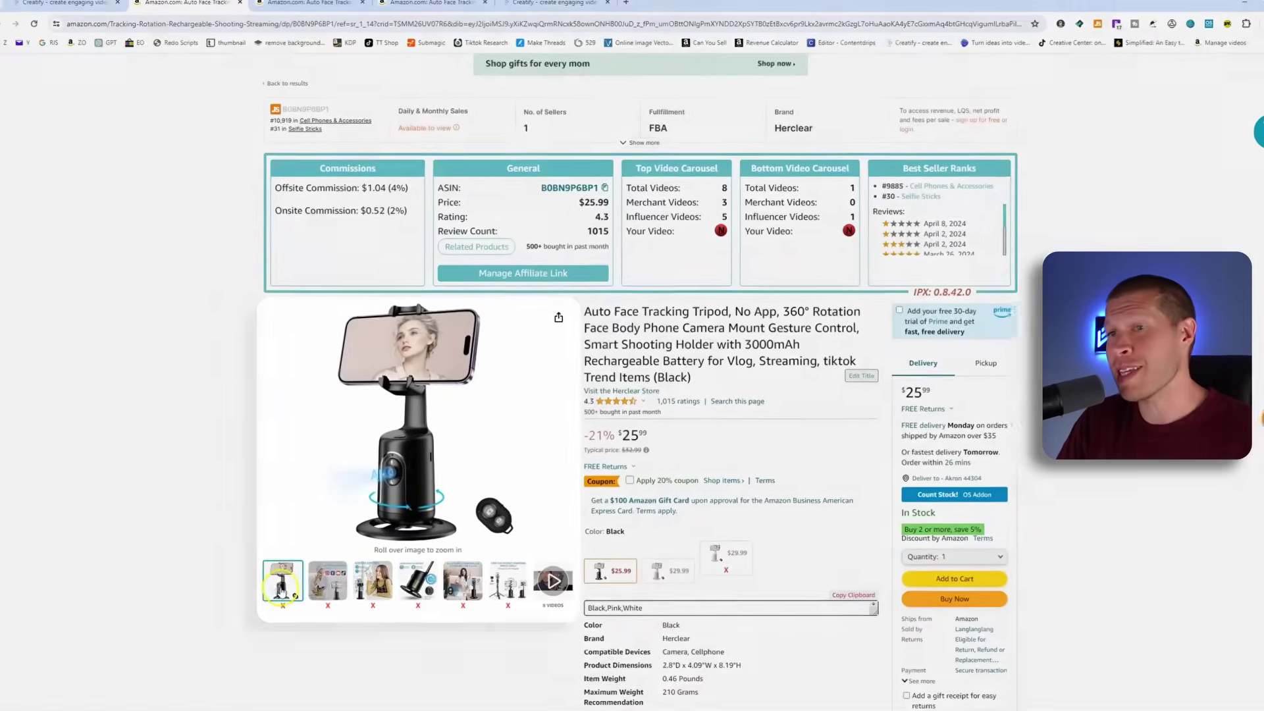
left_click(268, 595)
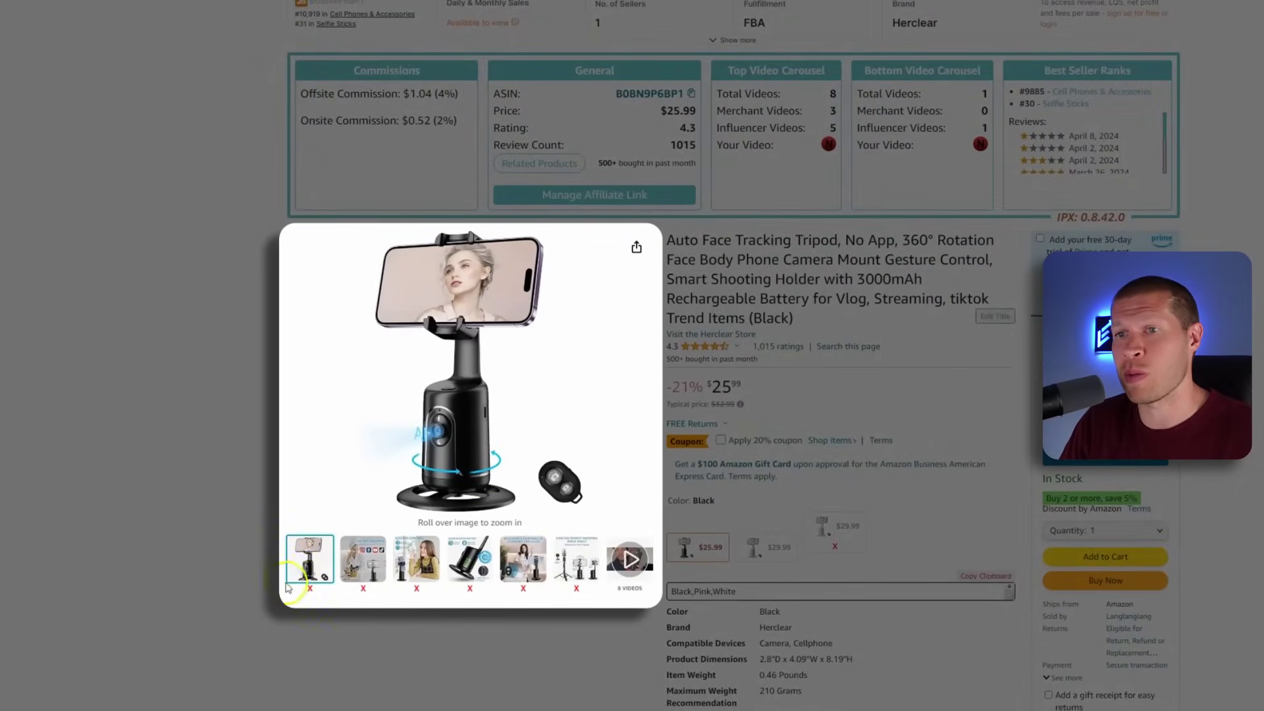
left_click(362, 559)
left_click(416, 559)
left_click(458, 564)
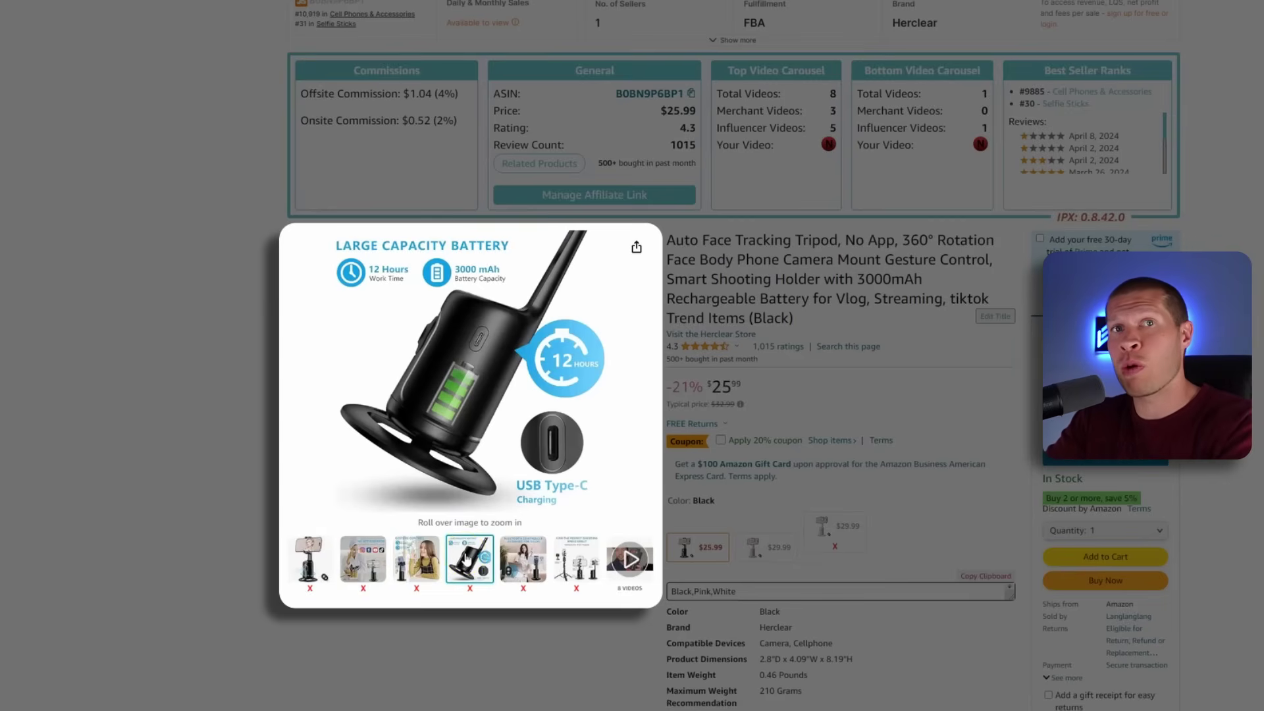
left_click(645, 572)
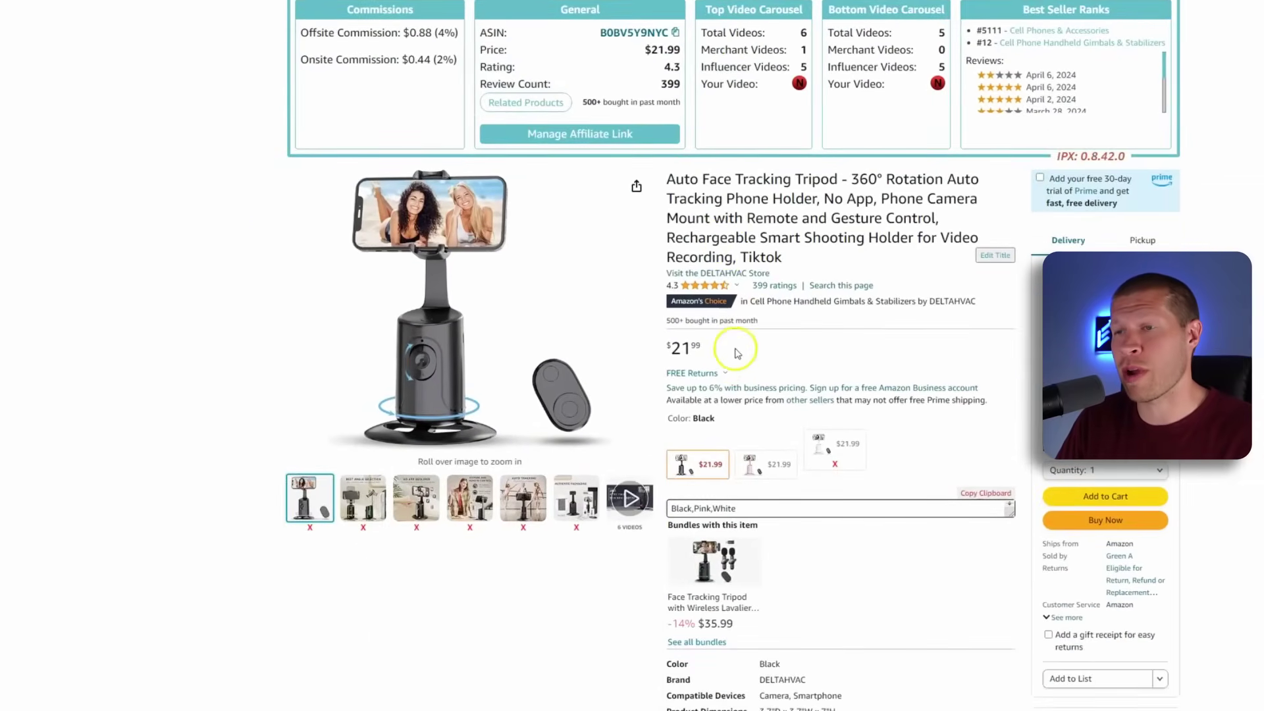
Show the product video on the DELTAHVAC tripod listing and read its item description
left_click(625, 517)
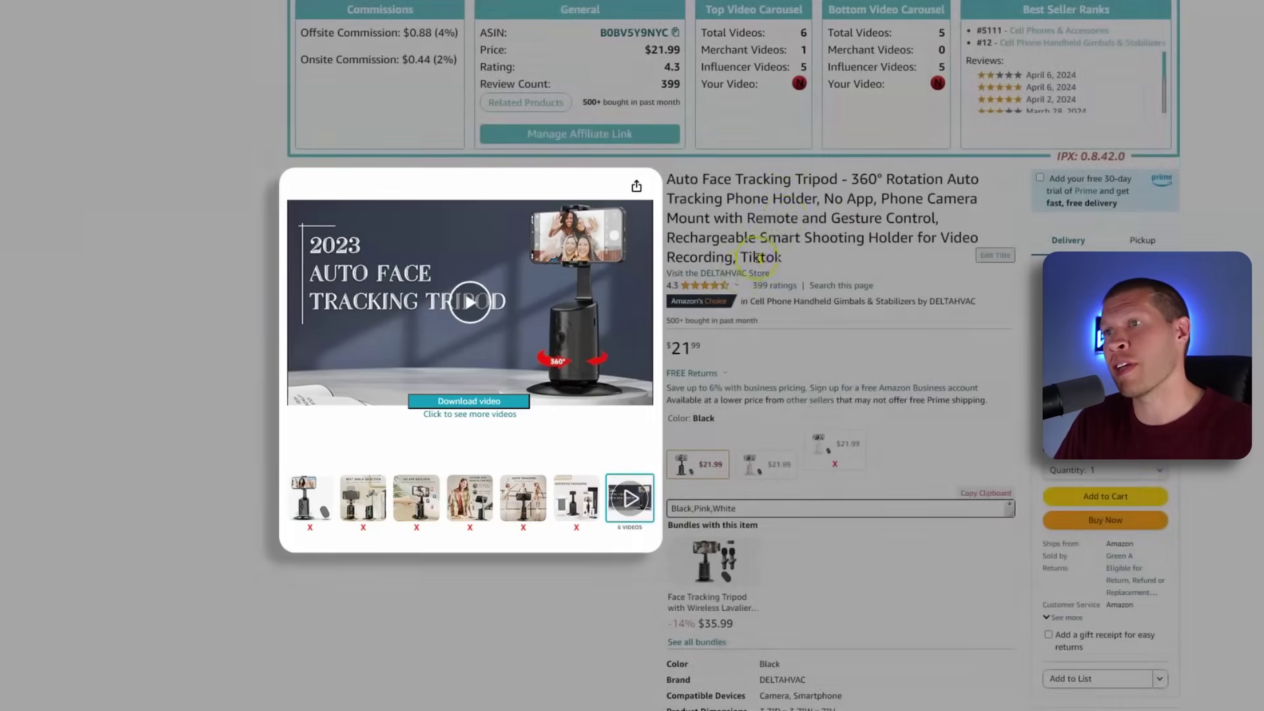
left_click(758, 257)
scroll(758, 256, "down", 5)
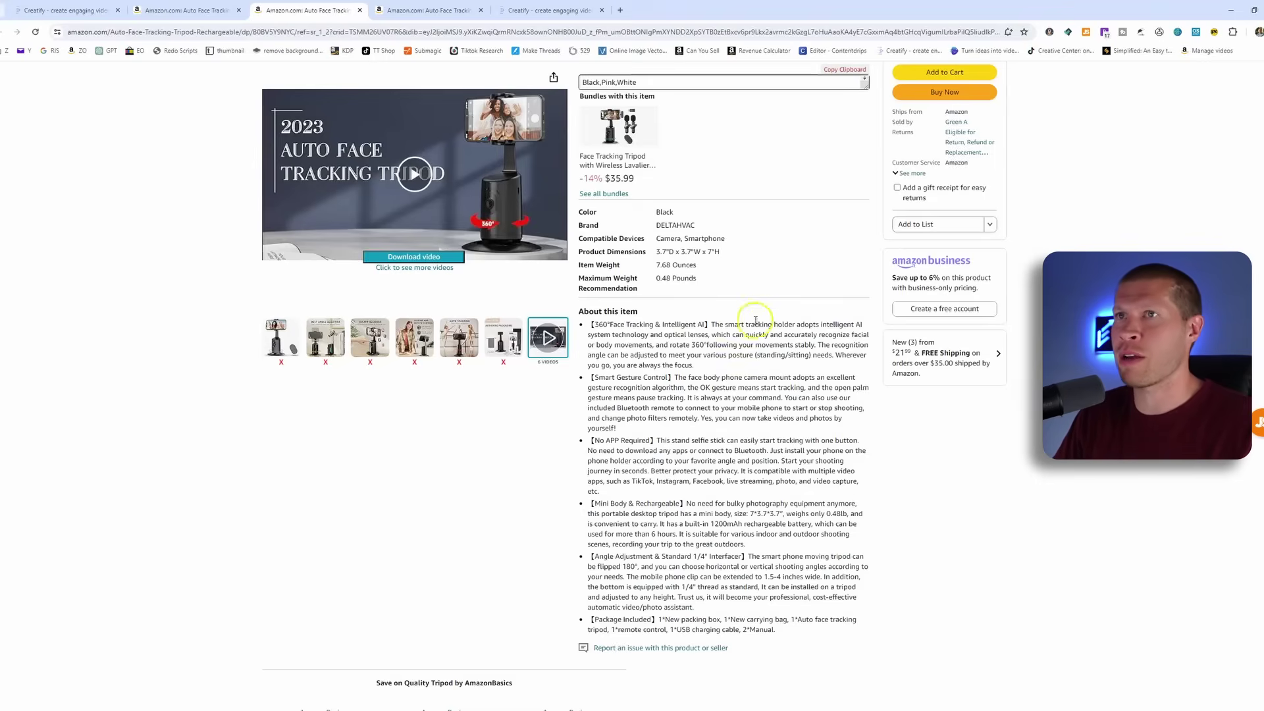
Look through the Rupital listing's related products and inspect the Herclear tripod with rechargeable fill light
key("ctrl+Tab")
scroll(544, 461, "down", 2)
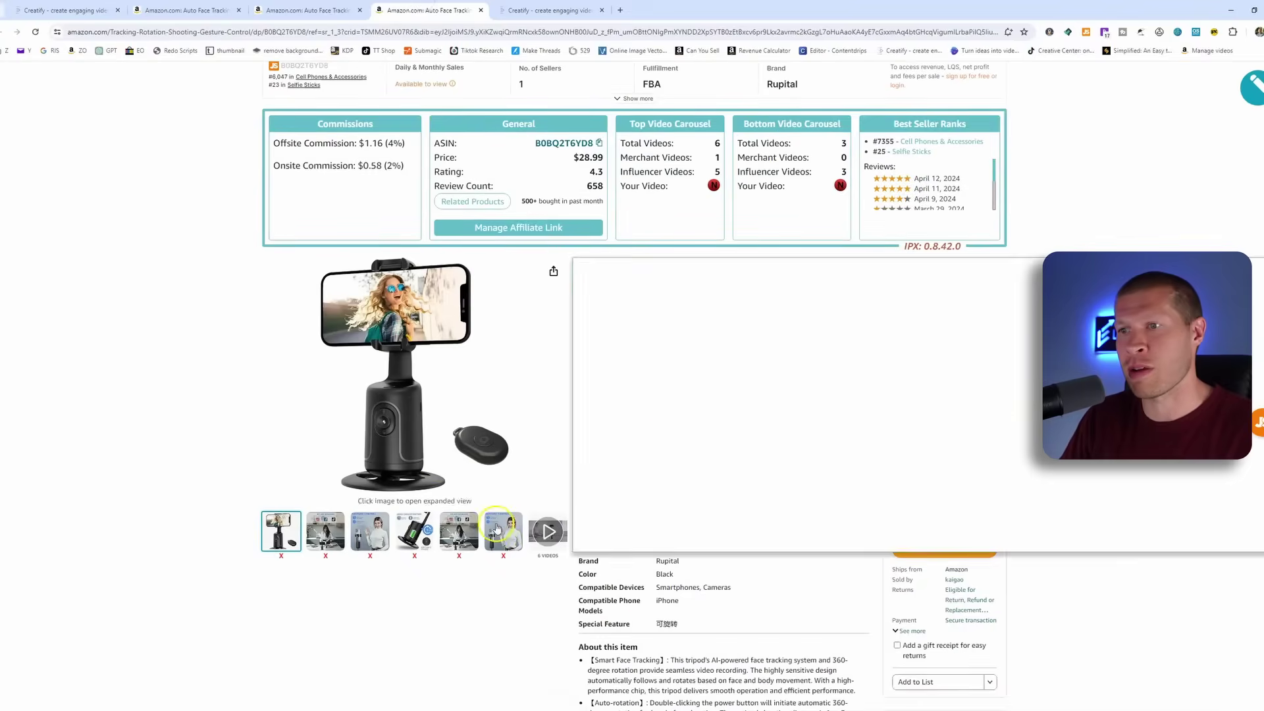
scroll(928, 364, "down", 15)
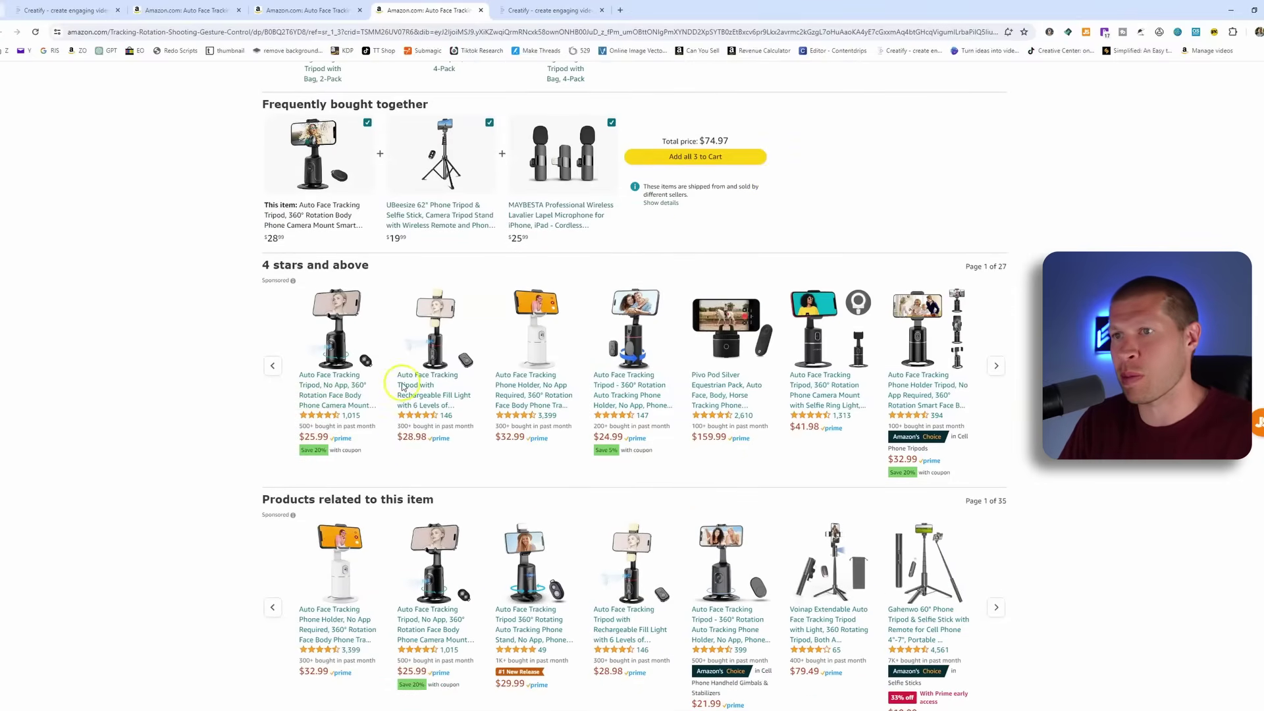
left_click(443, 353)
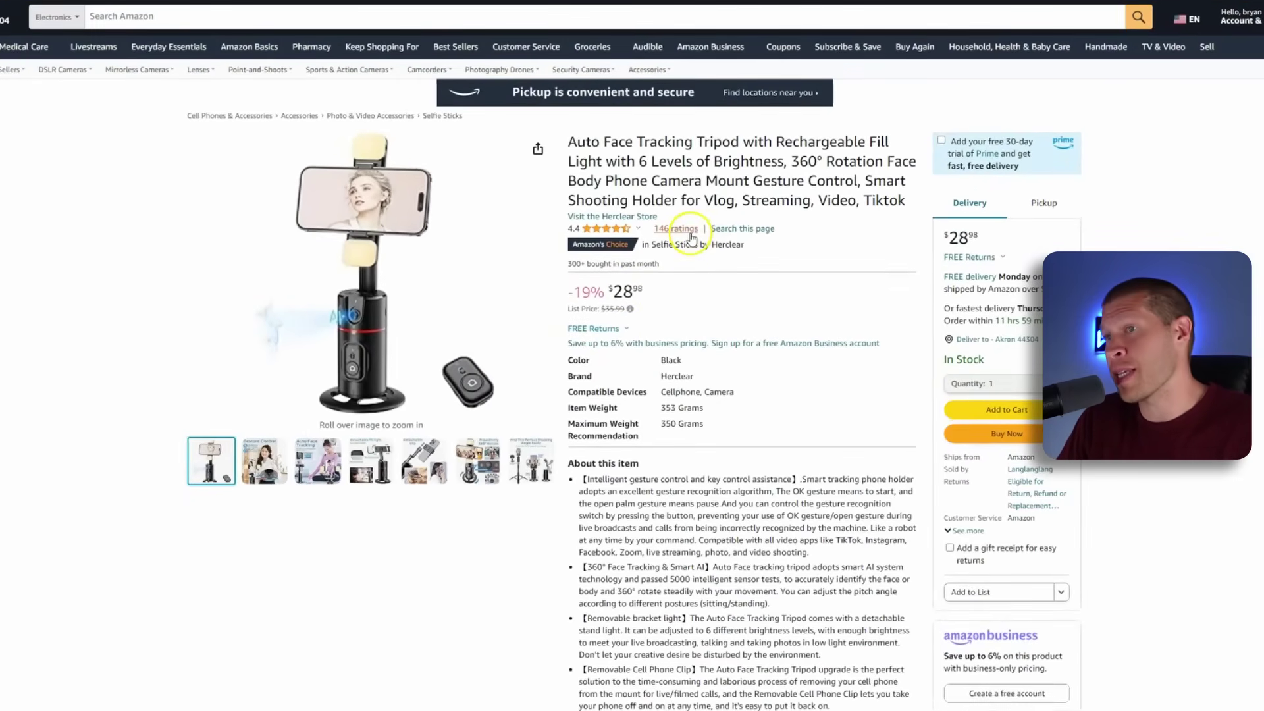
left_click(532, 469)
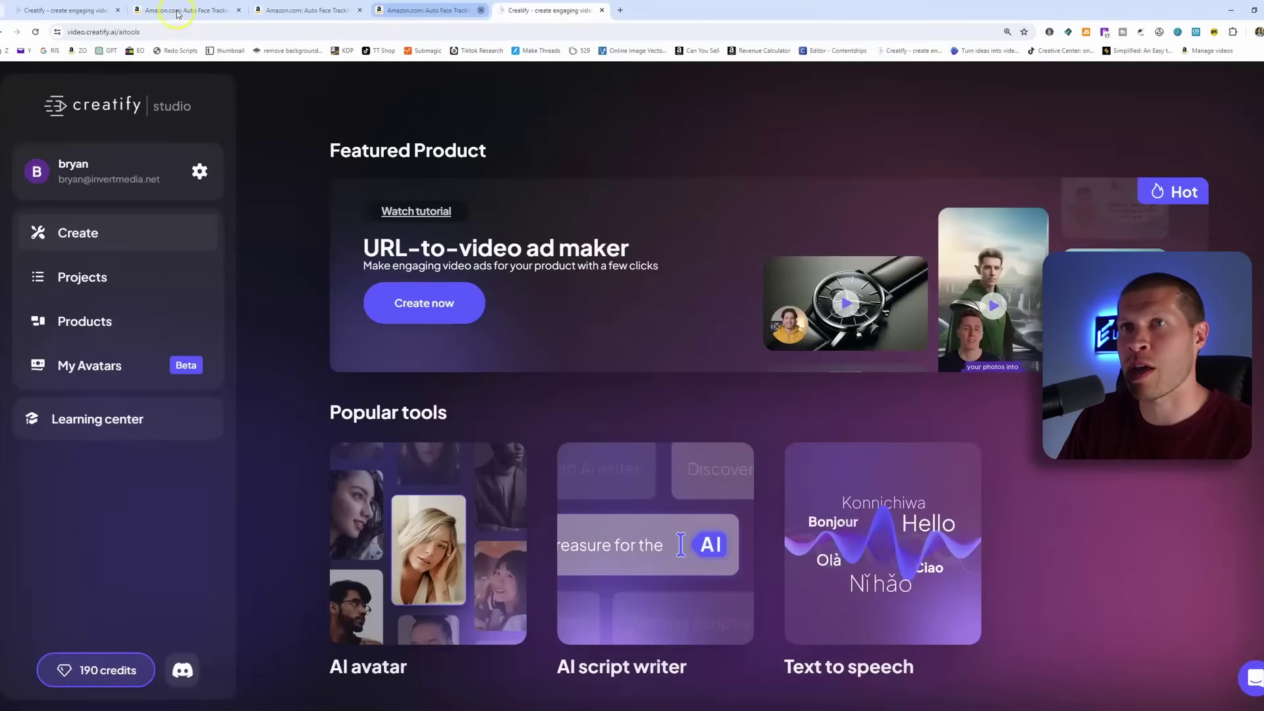
Return to the Herclear auto face tracking tripod listing without fill light and copy its page URL
left_click(178, 11)
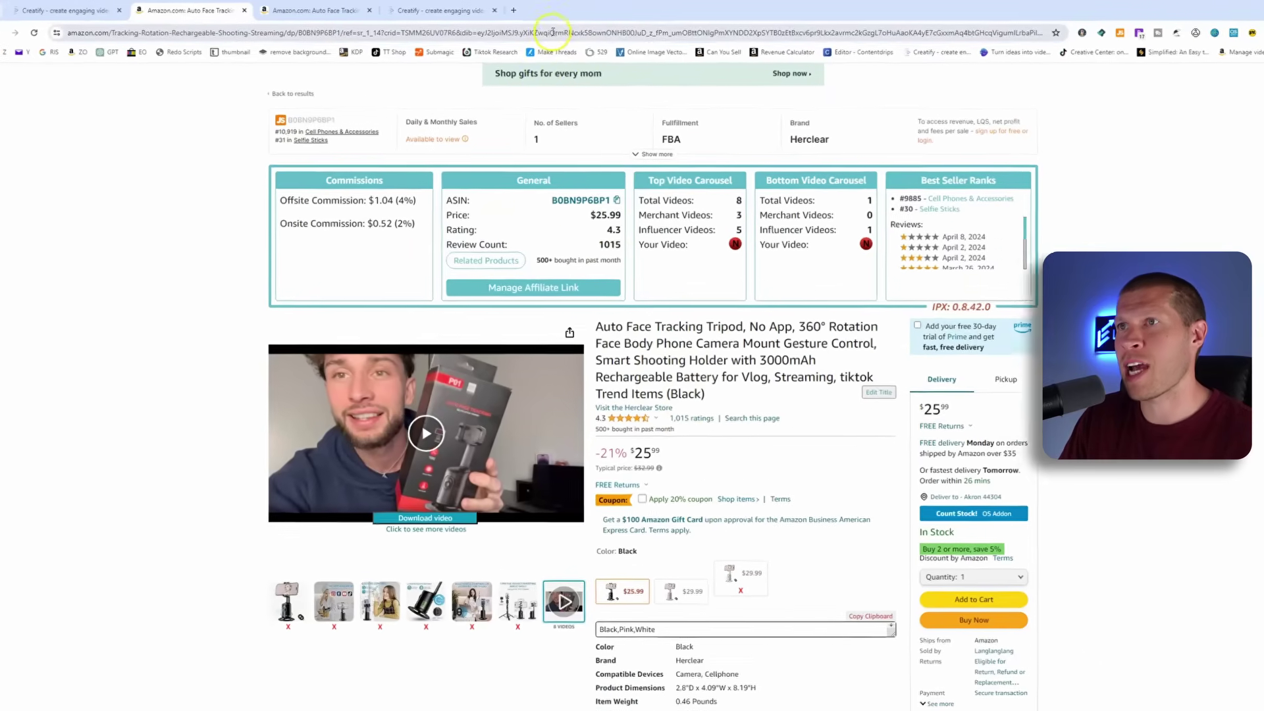
left_click(537, 32)
right_click(537, 32)
left_click(653, 150)
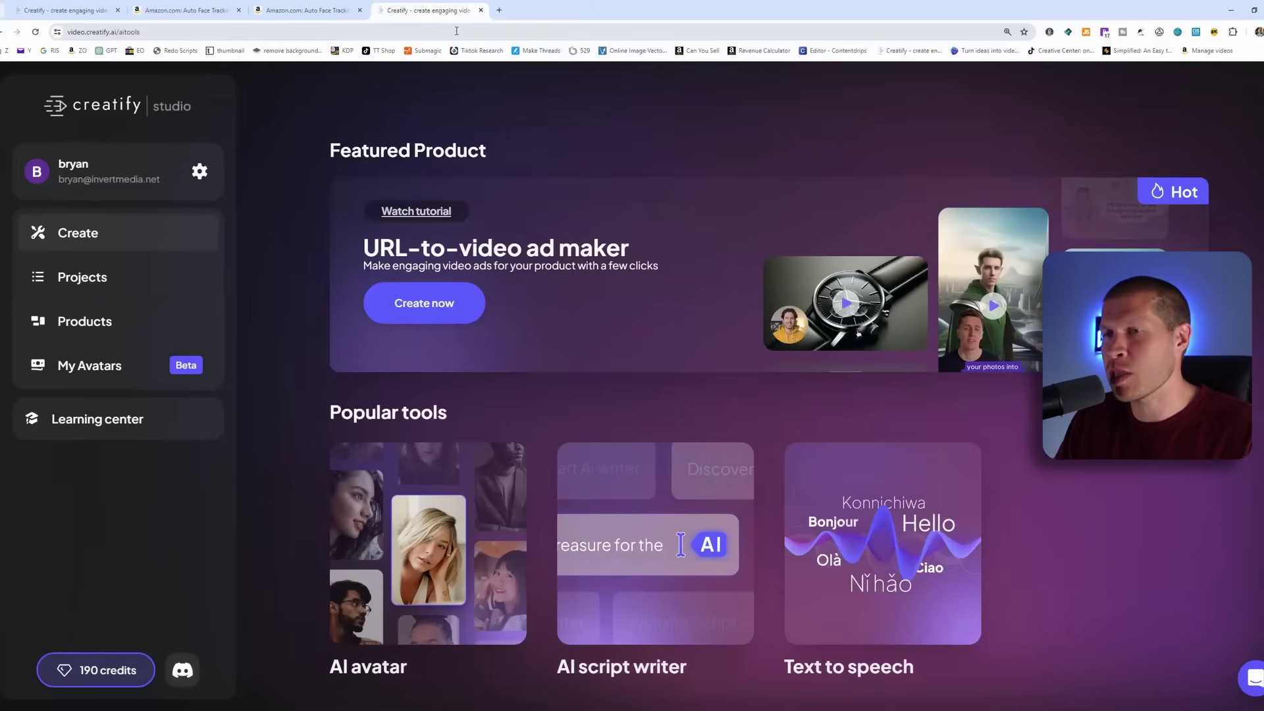
Open Creatify's URL-to-video ad maker and analyze the copied Amazon product link
left_click(465, 308)
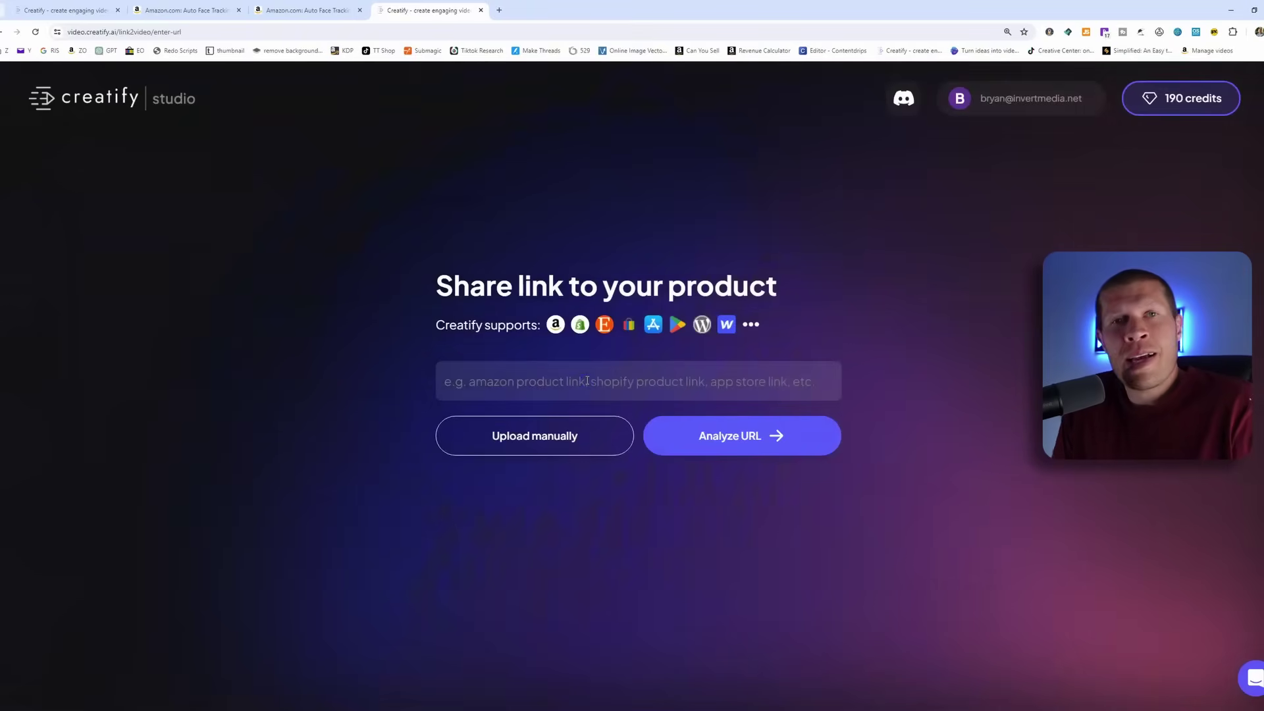
left_click(587, 381)
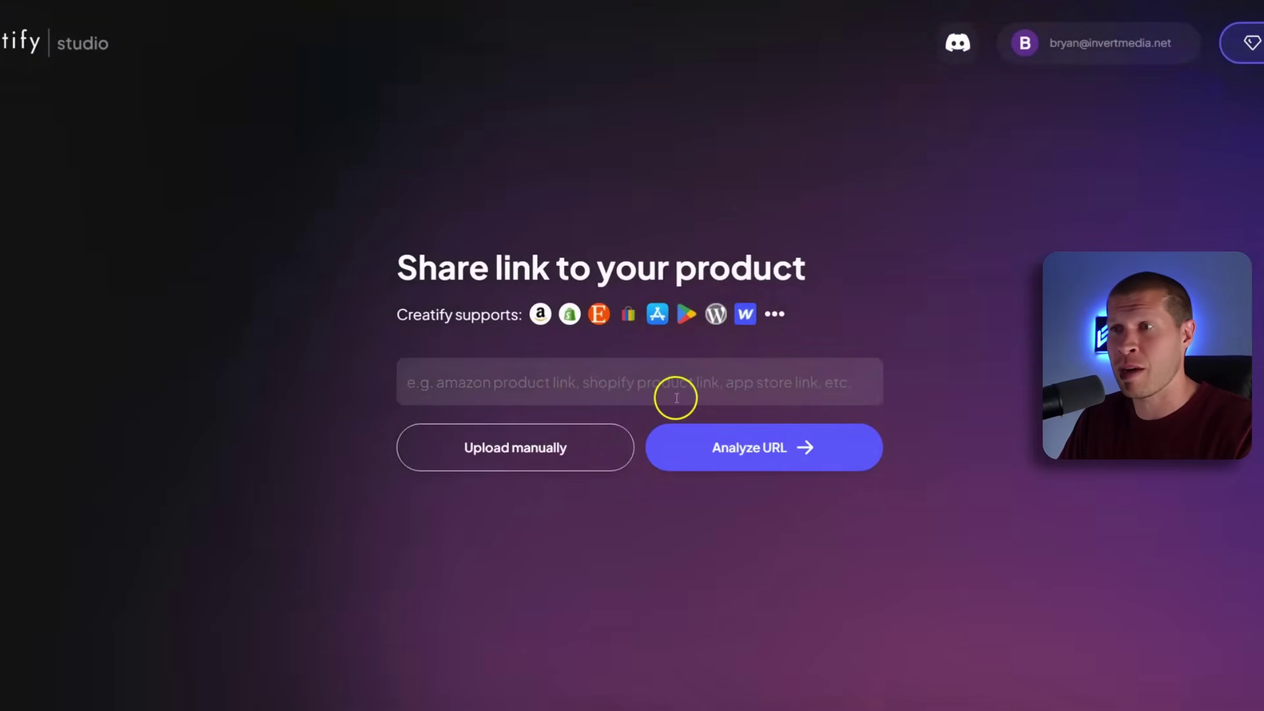
key("ctrl+v")
left_click(725, 444)
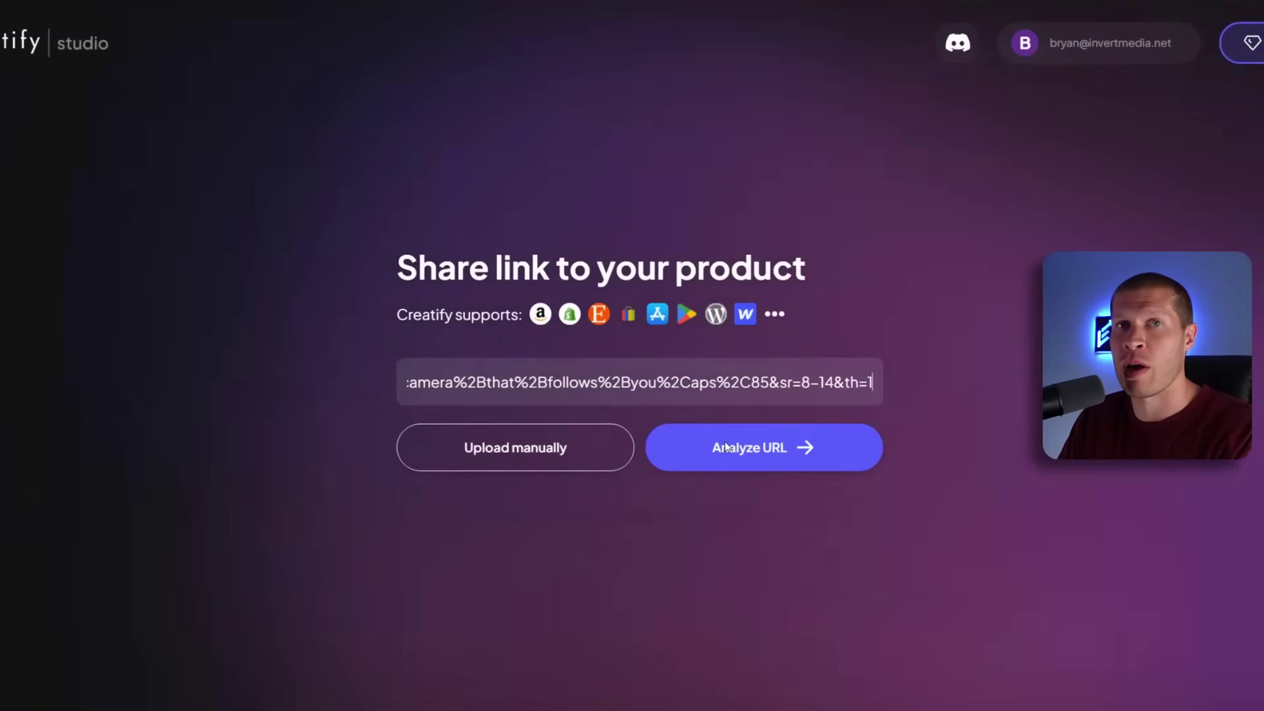
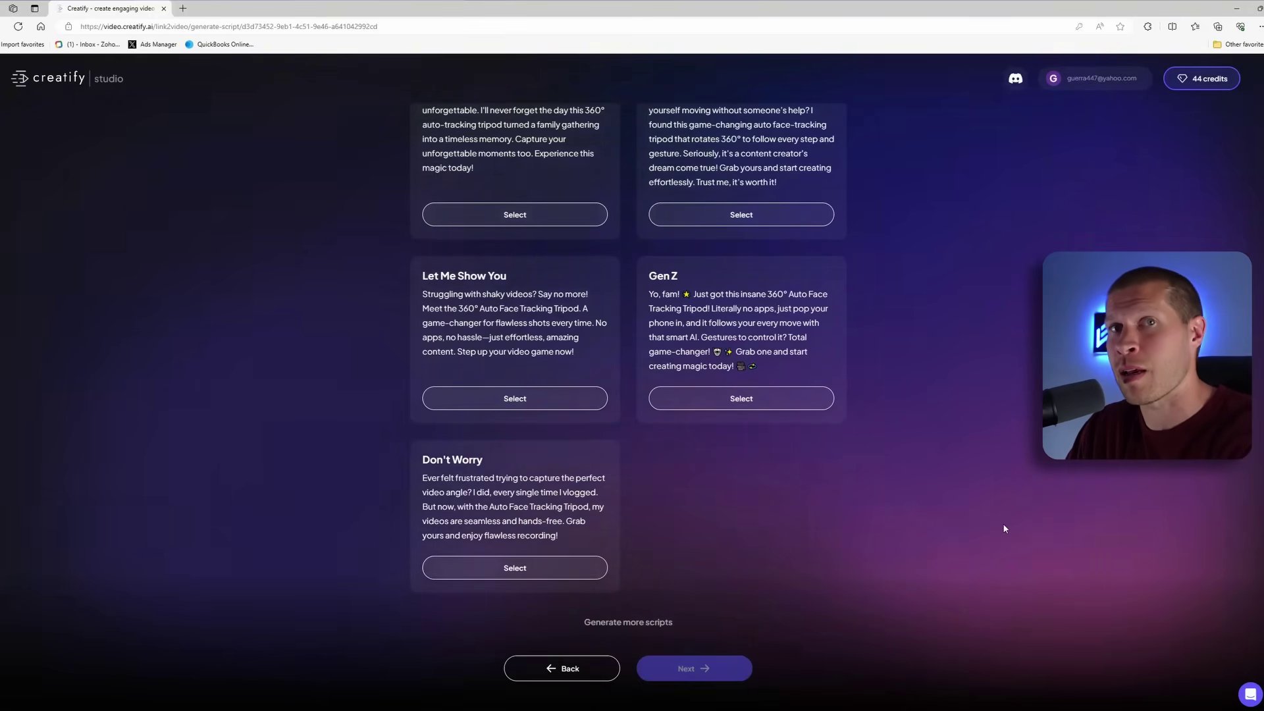
Choose the "3 Reasons Why" AI script and continue to the visual style selection
scroll(880, 497, "up", 5)
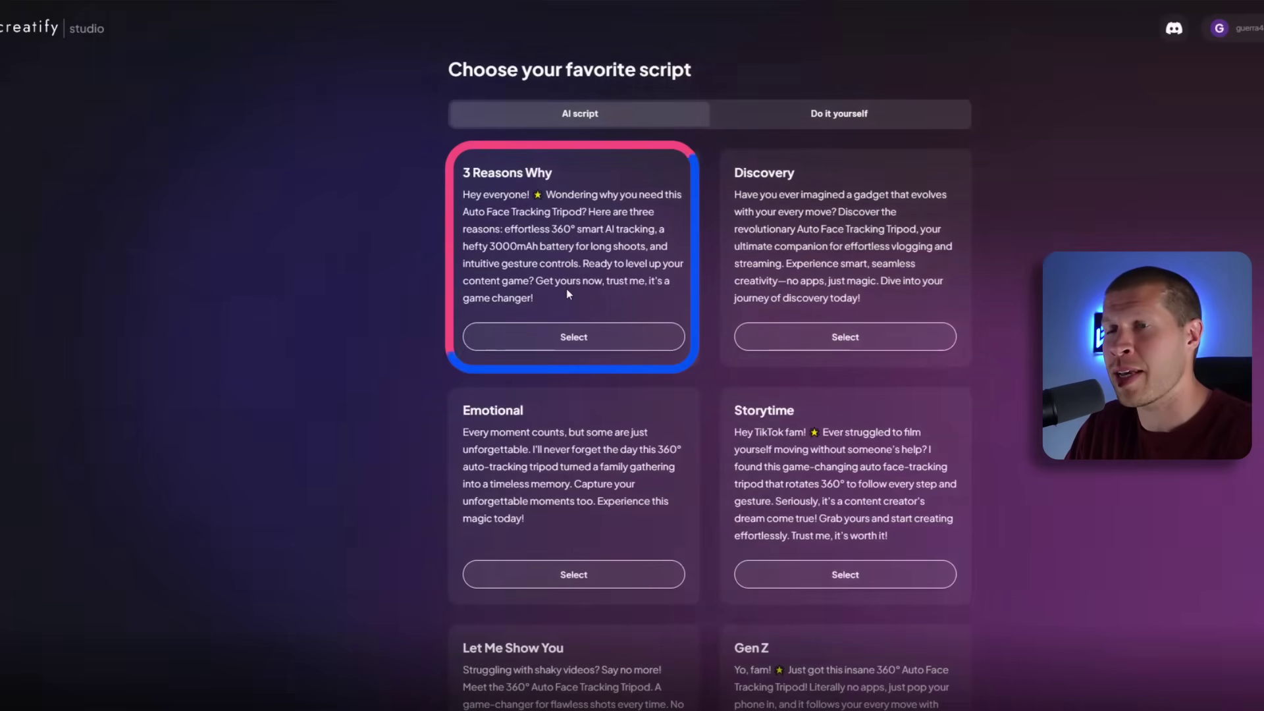
left_click(647, 285)
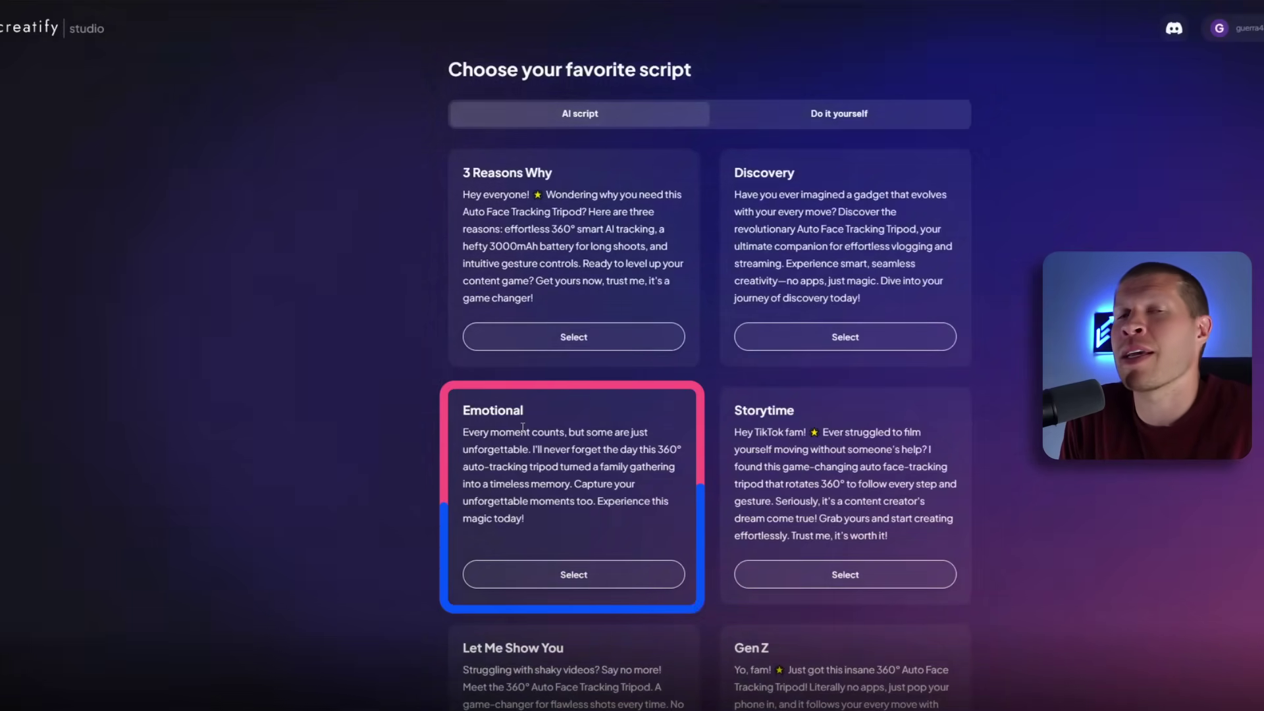
left_click(706, 432)
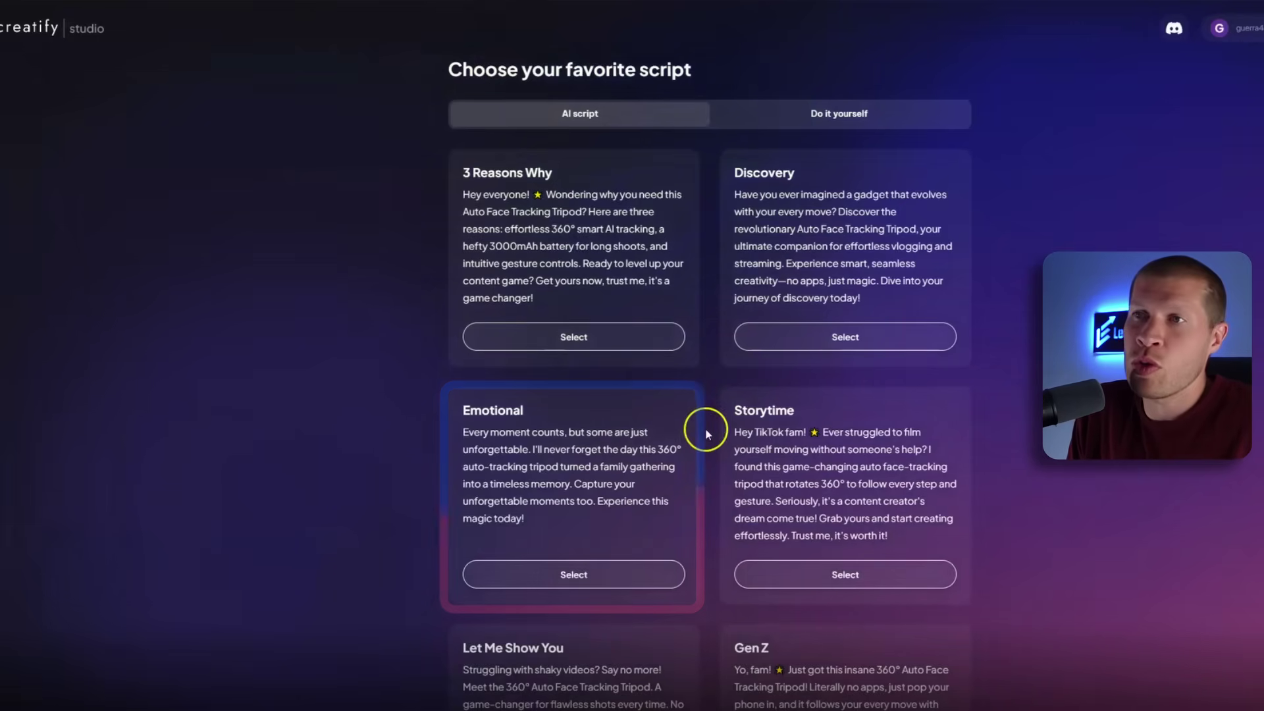
left_click(585, 341)
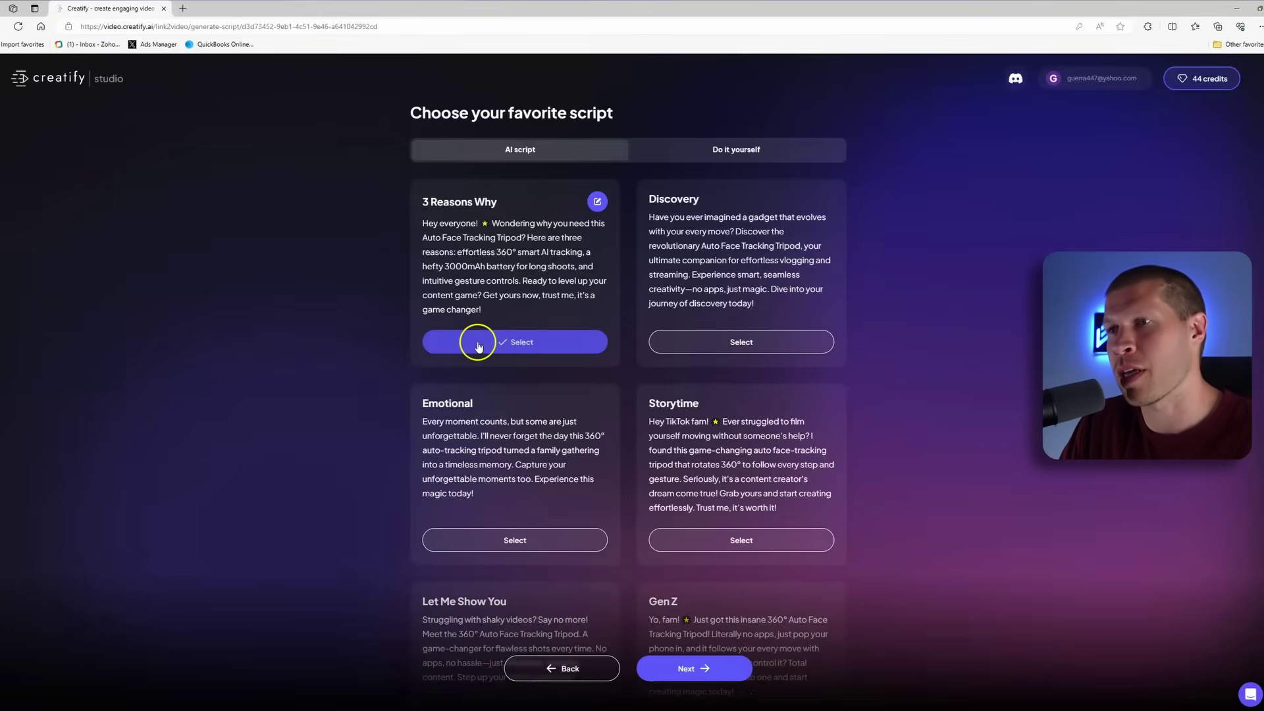
left_click(668, 670)
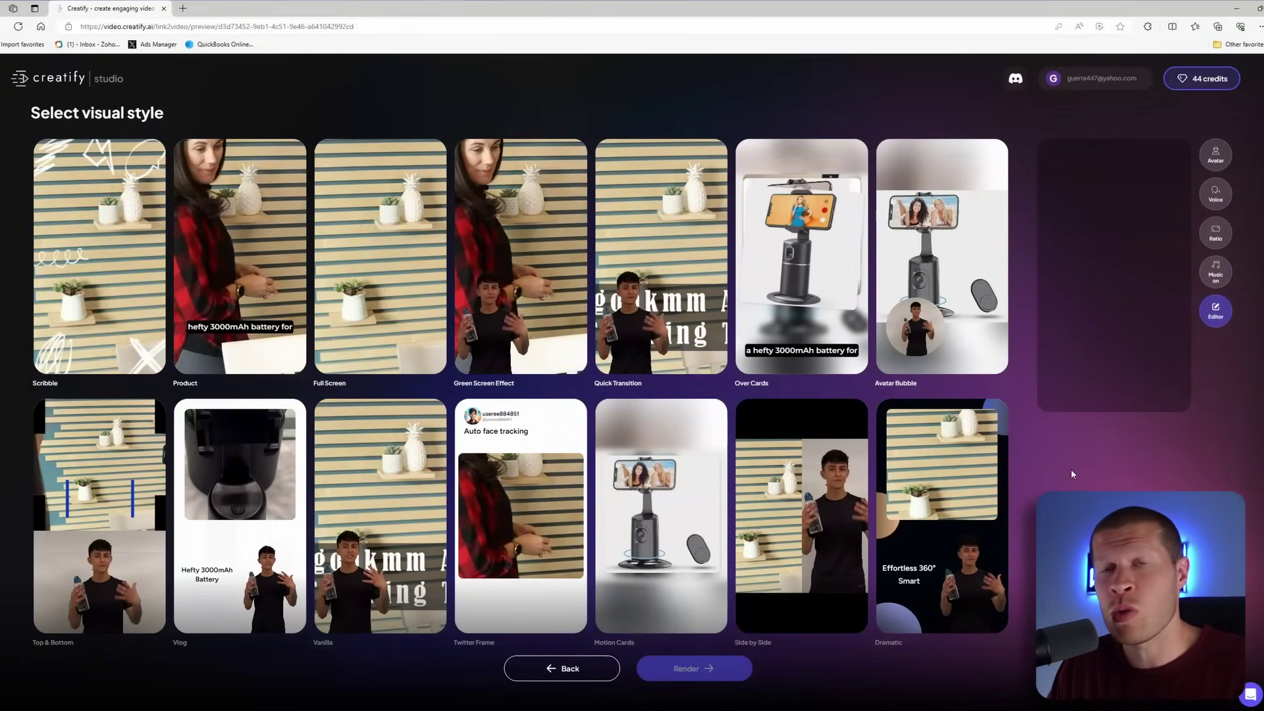
Compare the Full Screen and Scribble visual styles and select the Product style for the video
mouse_move(915, 318)
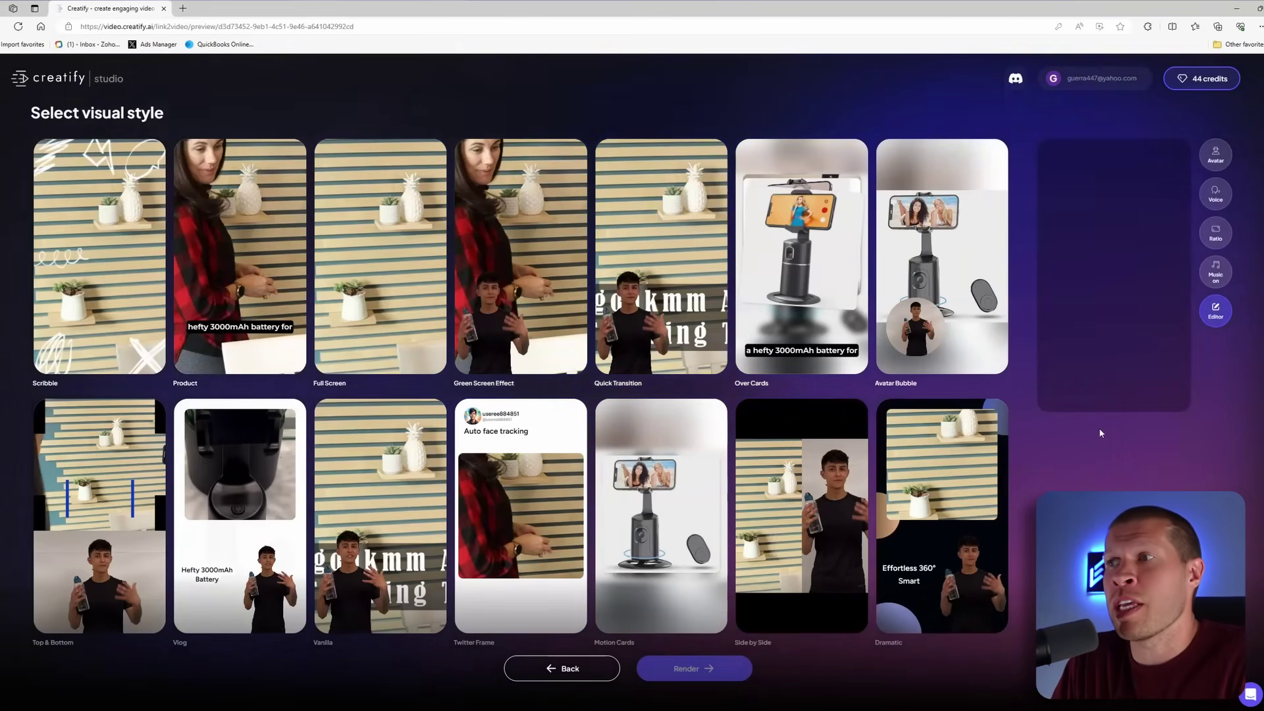
left_click(1045, 269)
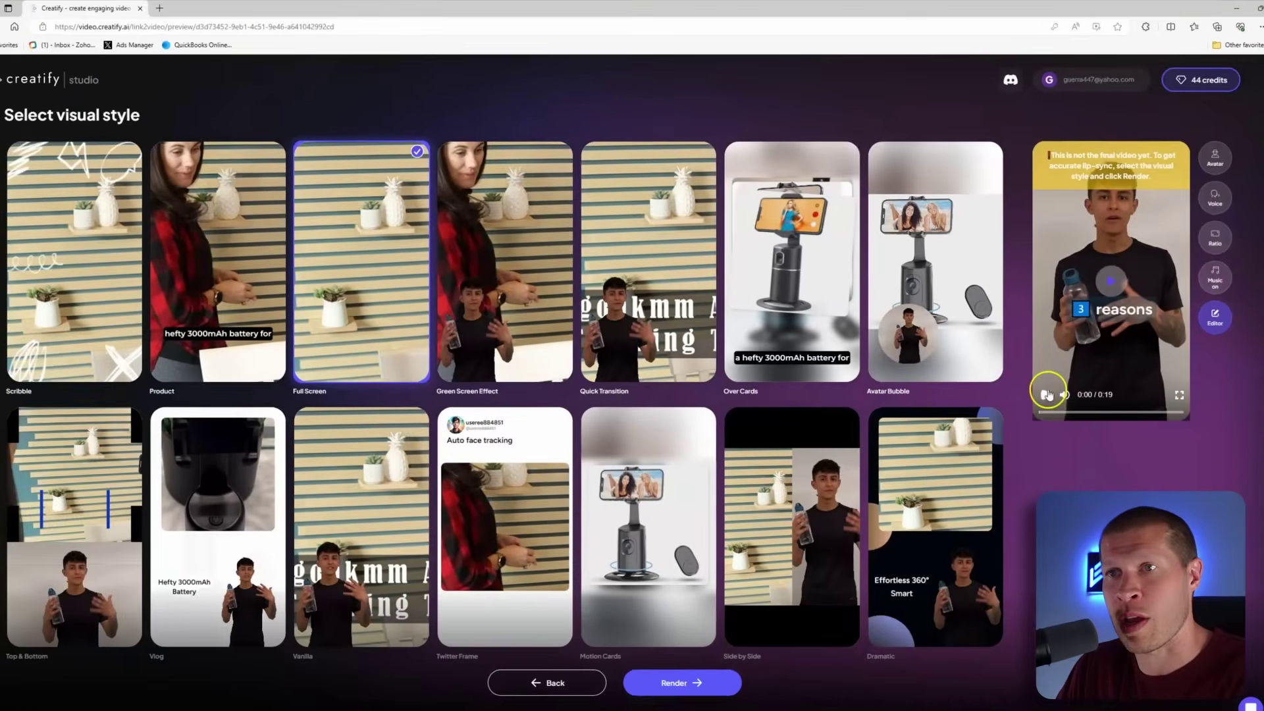
left_click(219, 365)
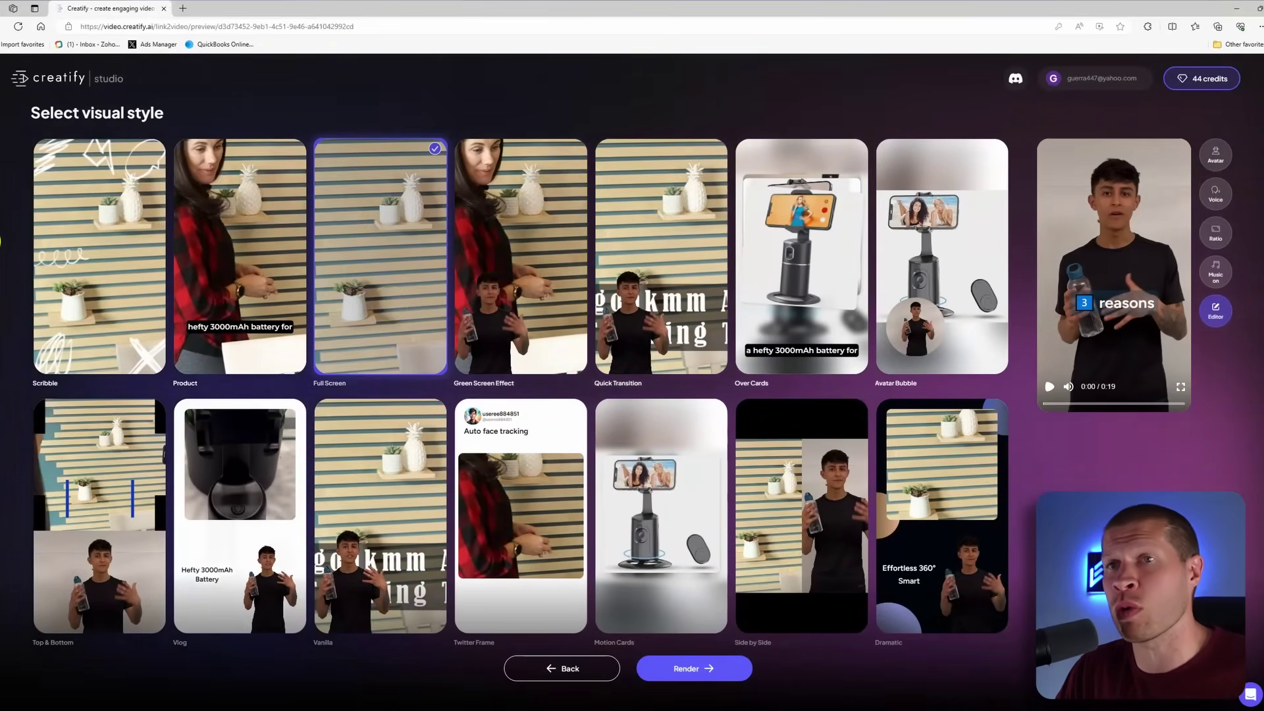
left_click(74, 244)
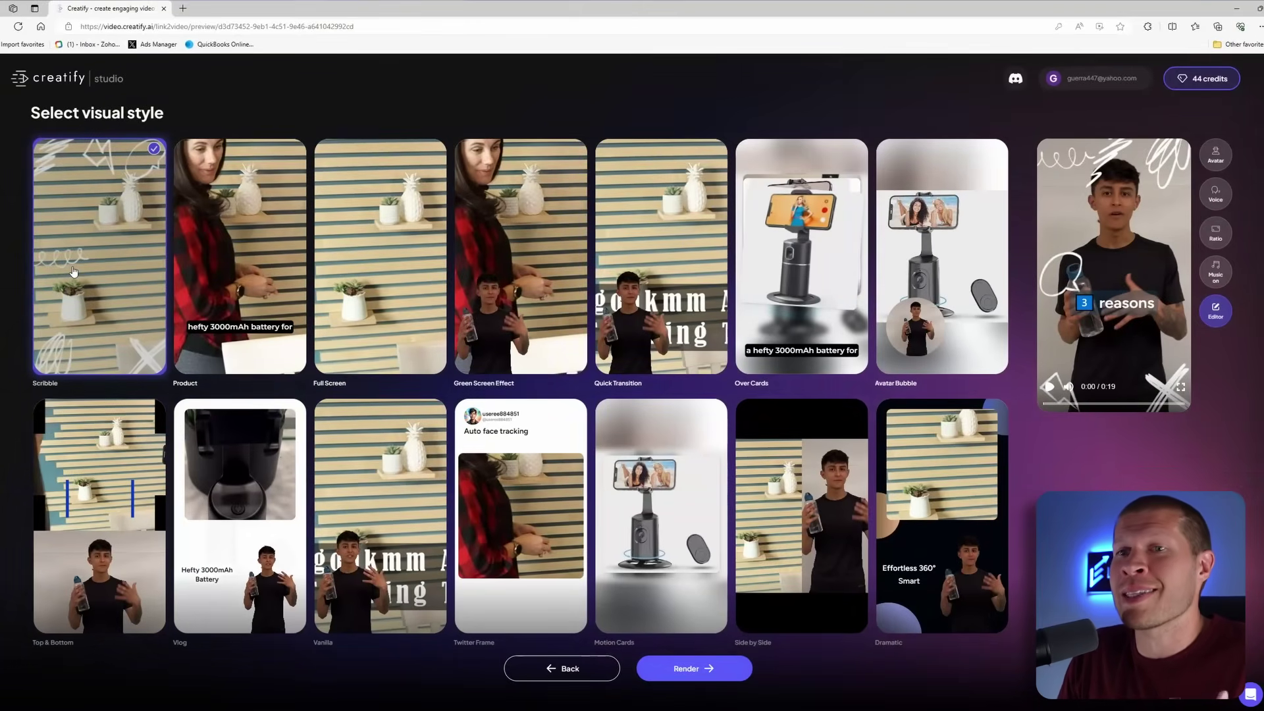
left_click(226, 211)
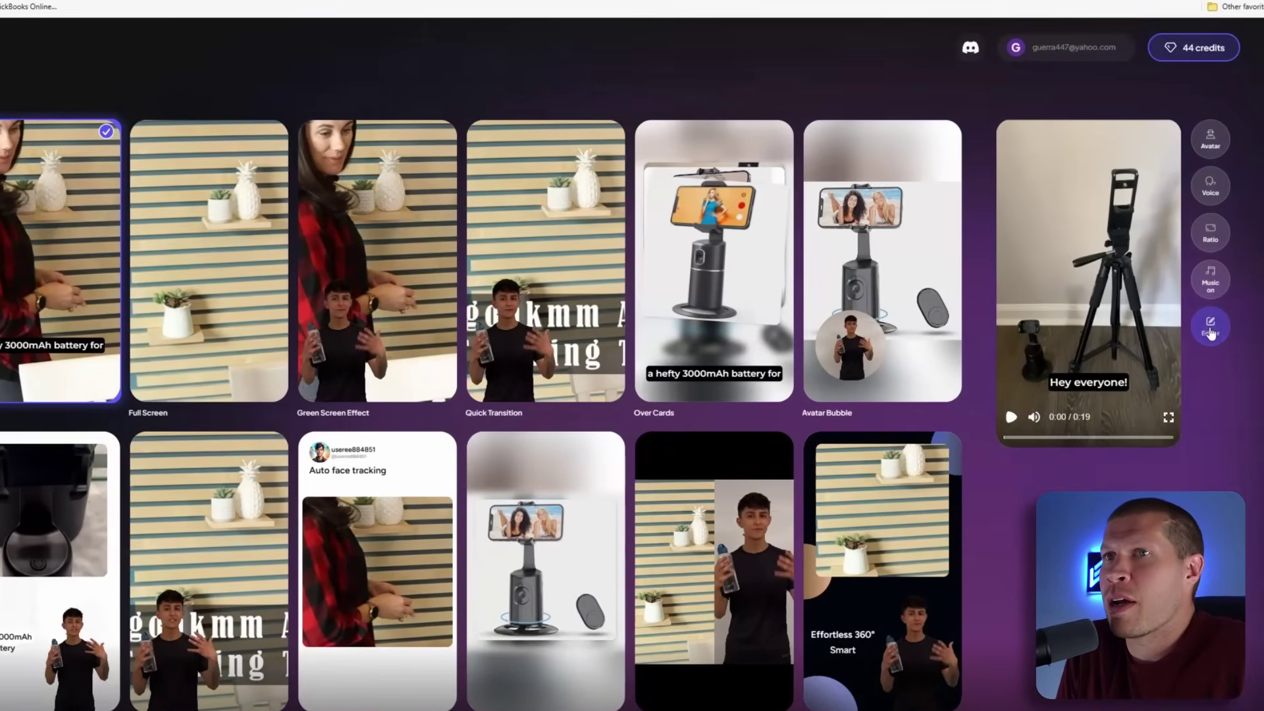
Open the video in the editor, hide the Avatar track and mute the Music track
left_click(1209, 328)
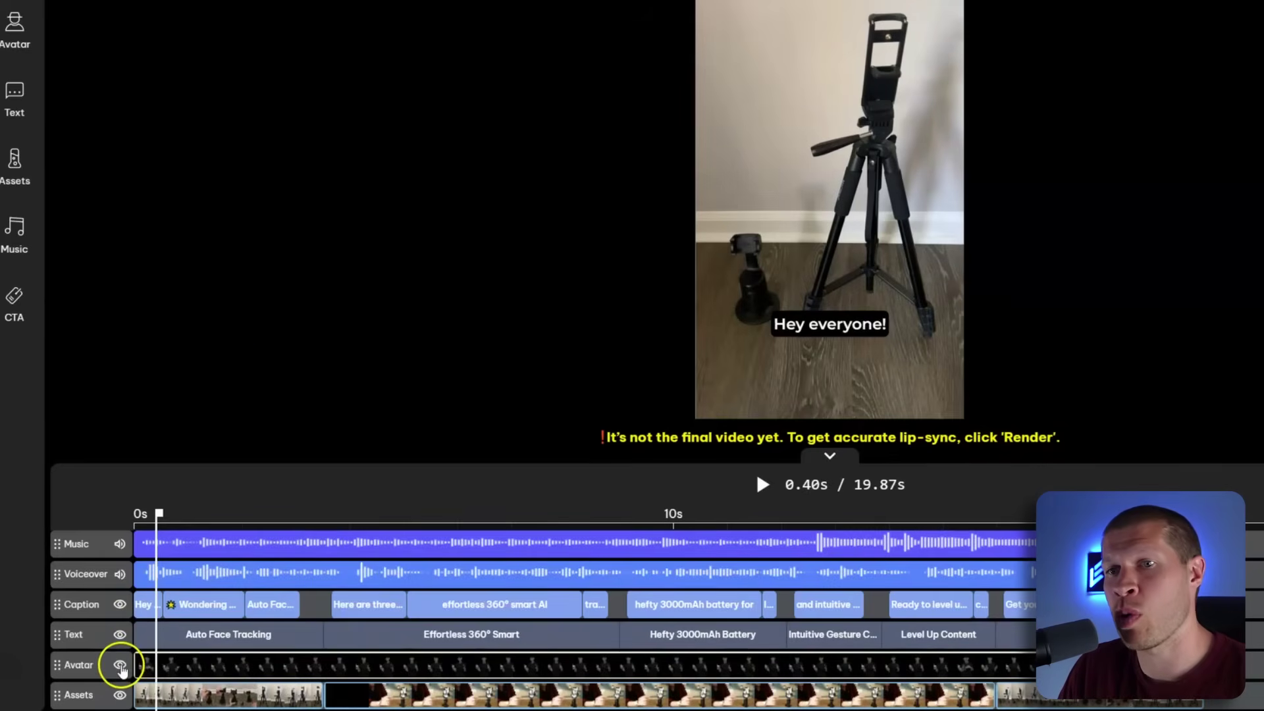
left_click(120, 665)
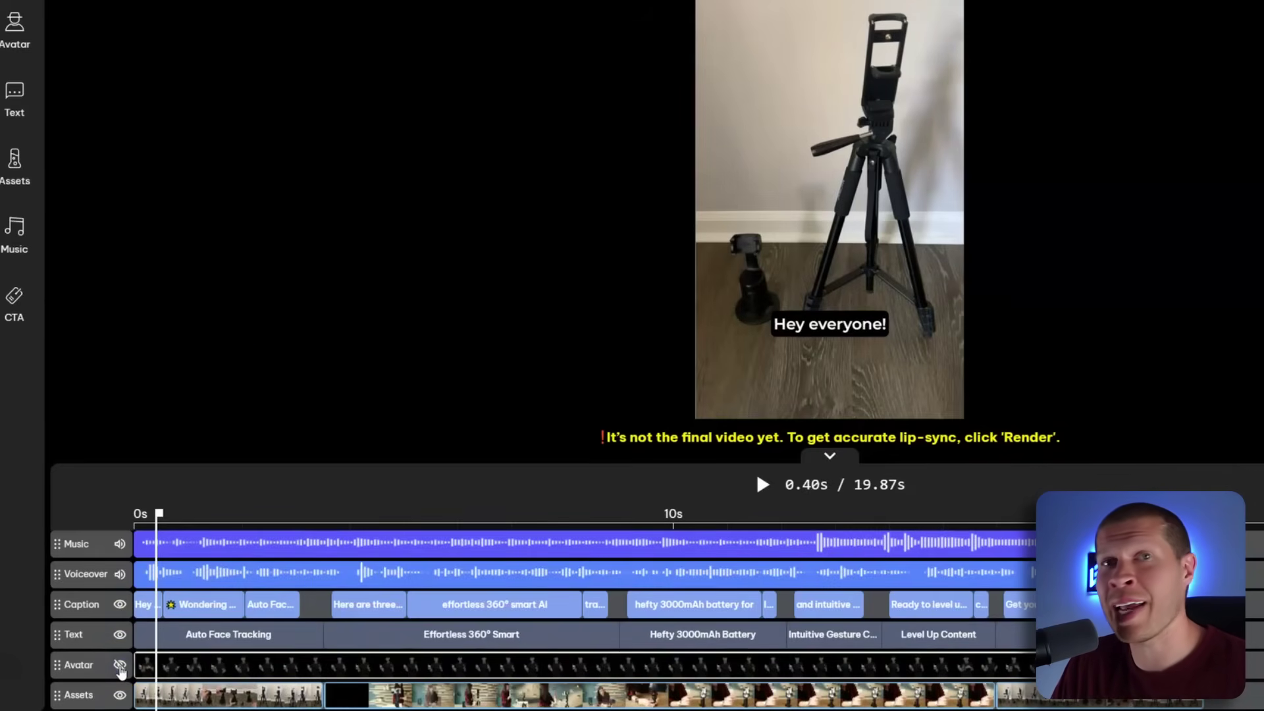
left_click(120, 544)
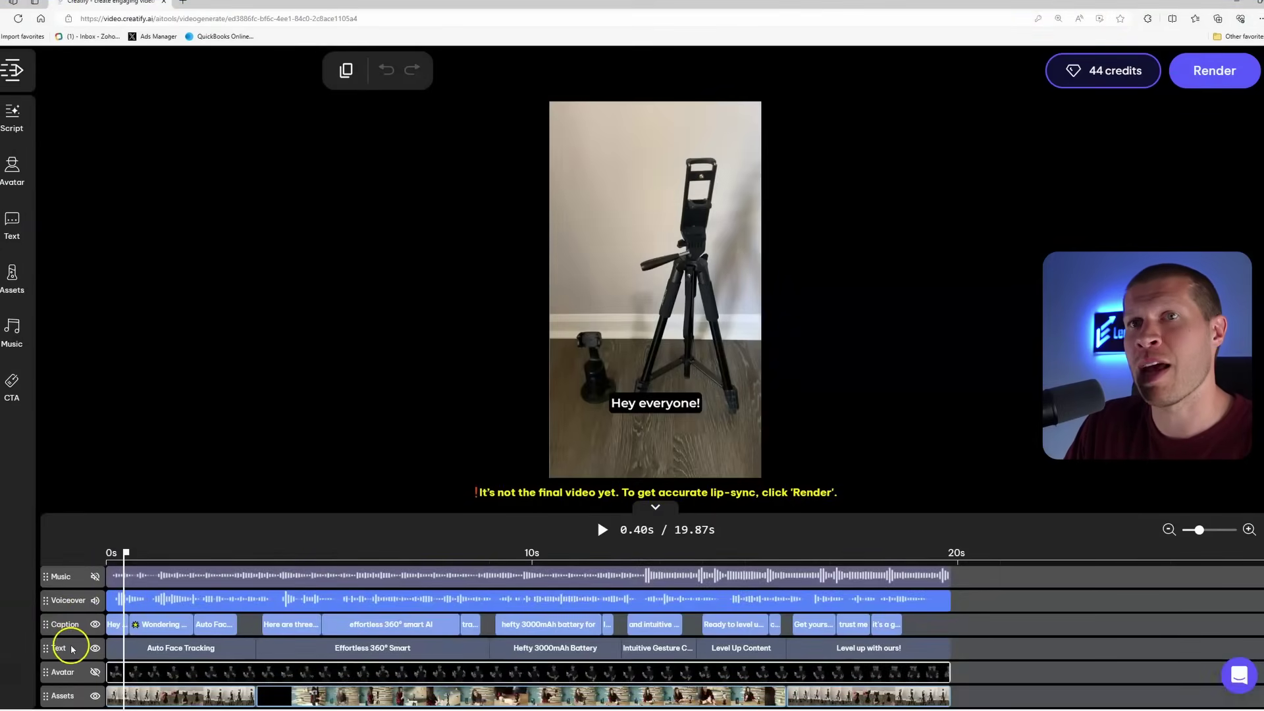
Remove the "Hey everyone!" opening from the voiceover script and change the battery phrase to "a hefty battery that never seems to run out"
left_click(10, 183)
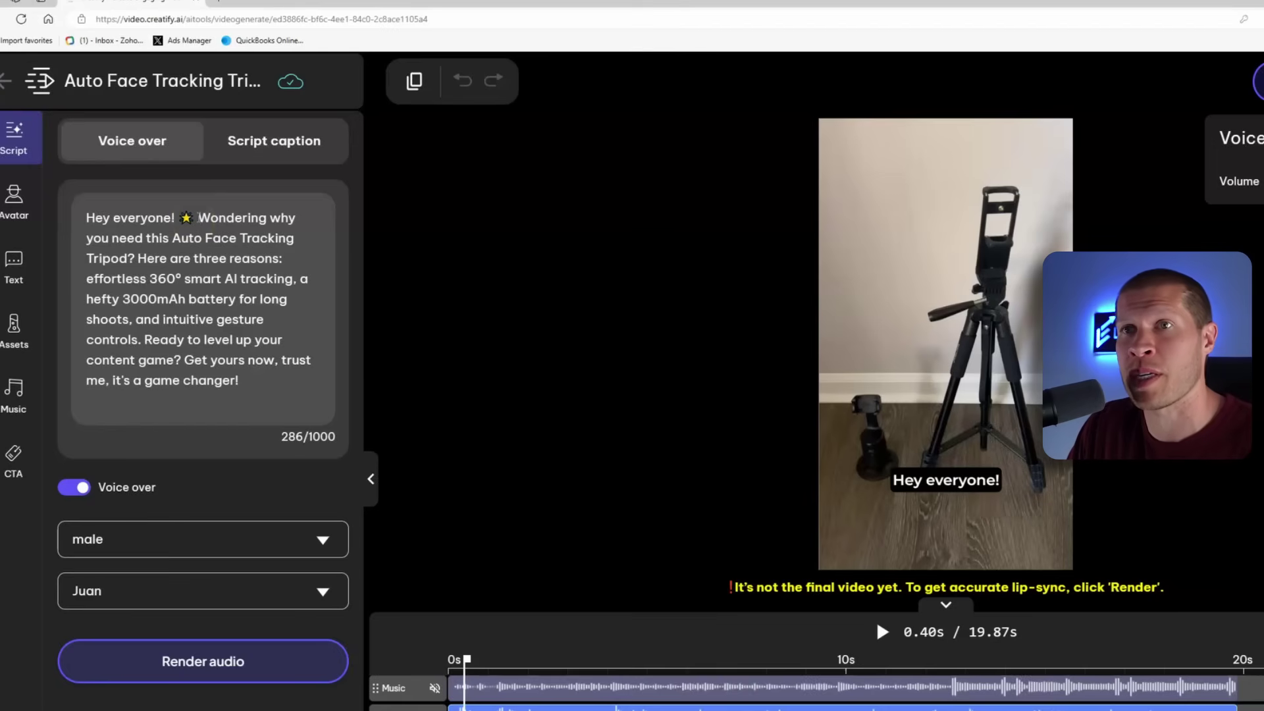
left_click_drag(200, 217, 92, 218)
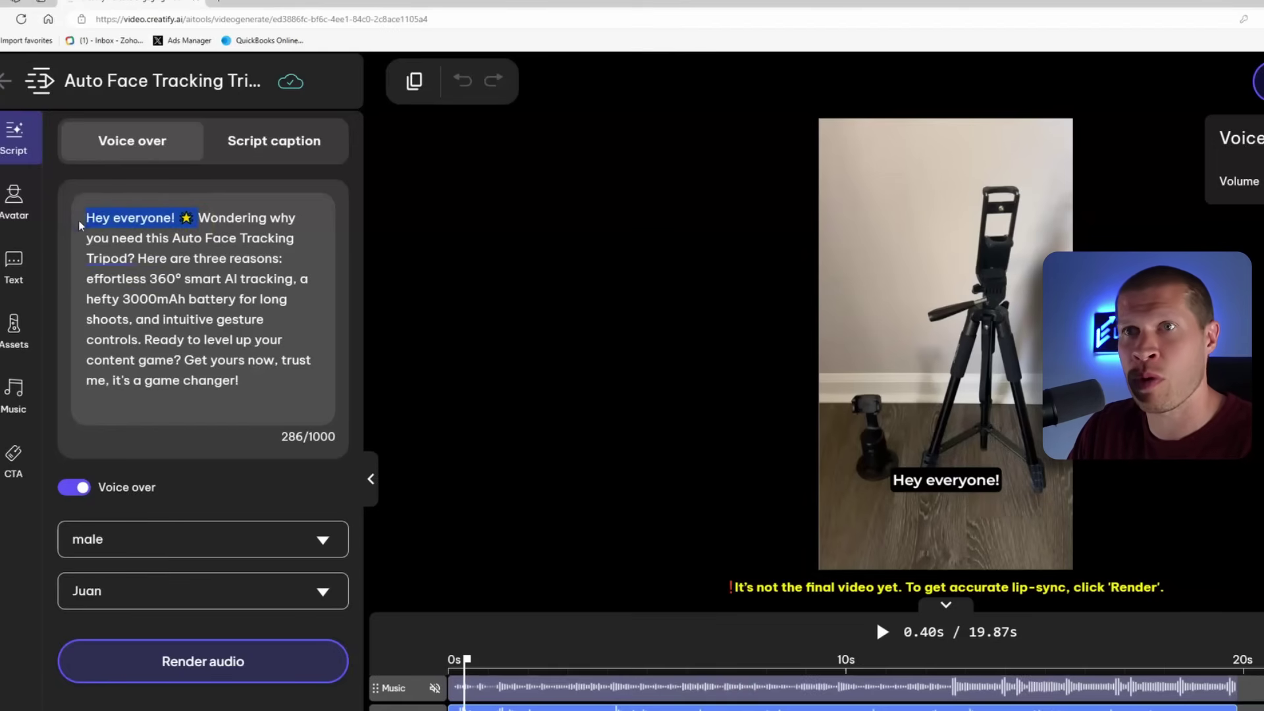
key("BackSpace")
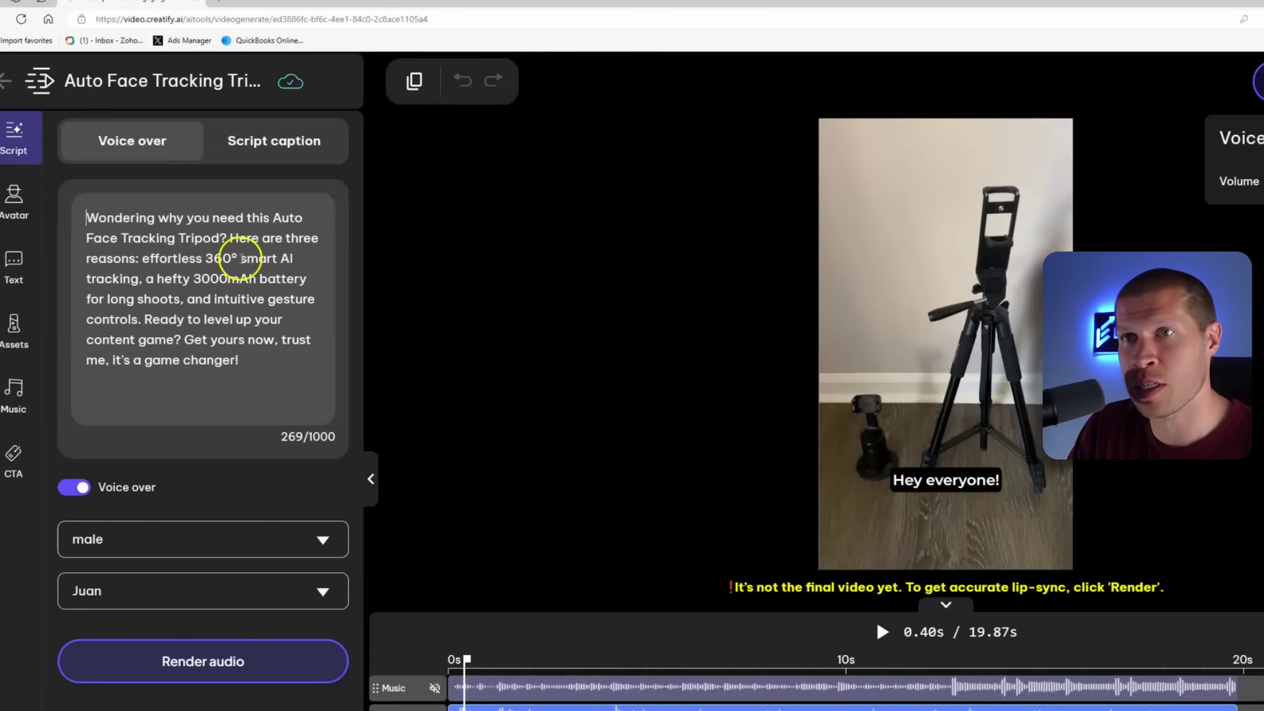
double_click(212, 279)
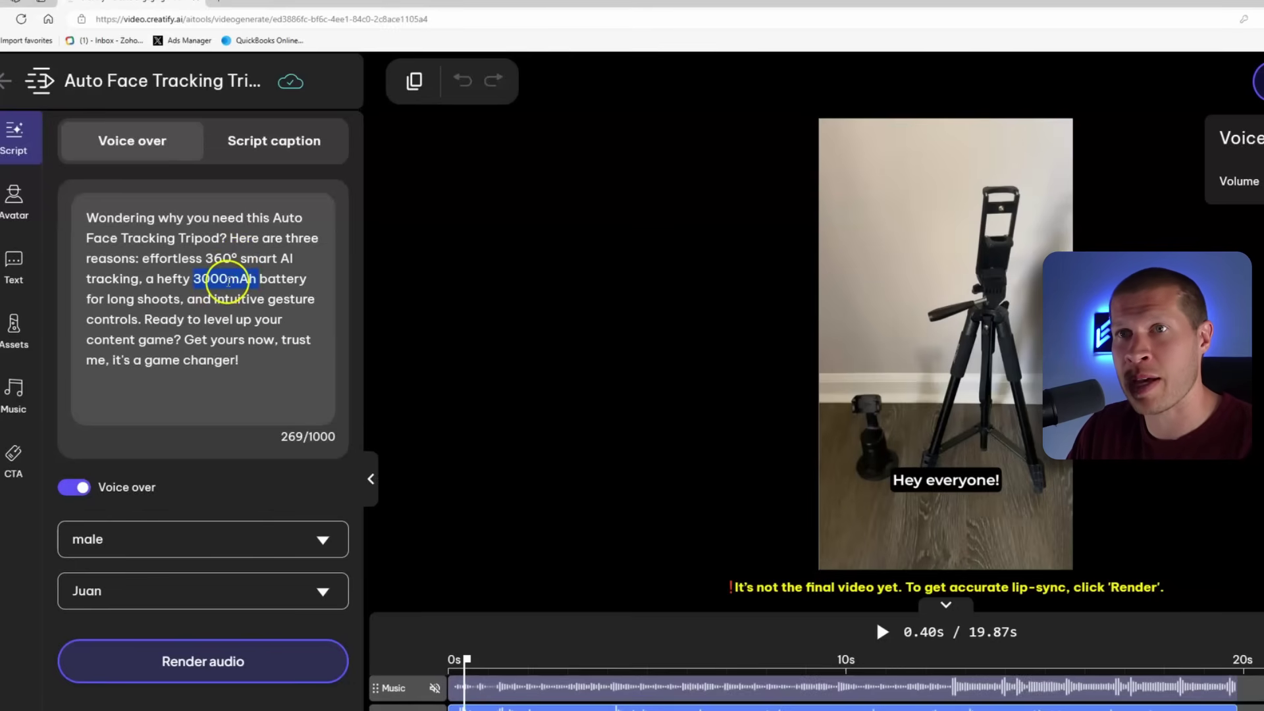
key("BackSpace")
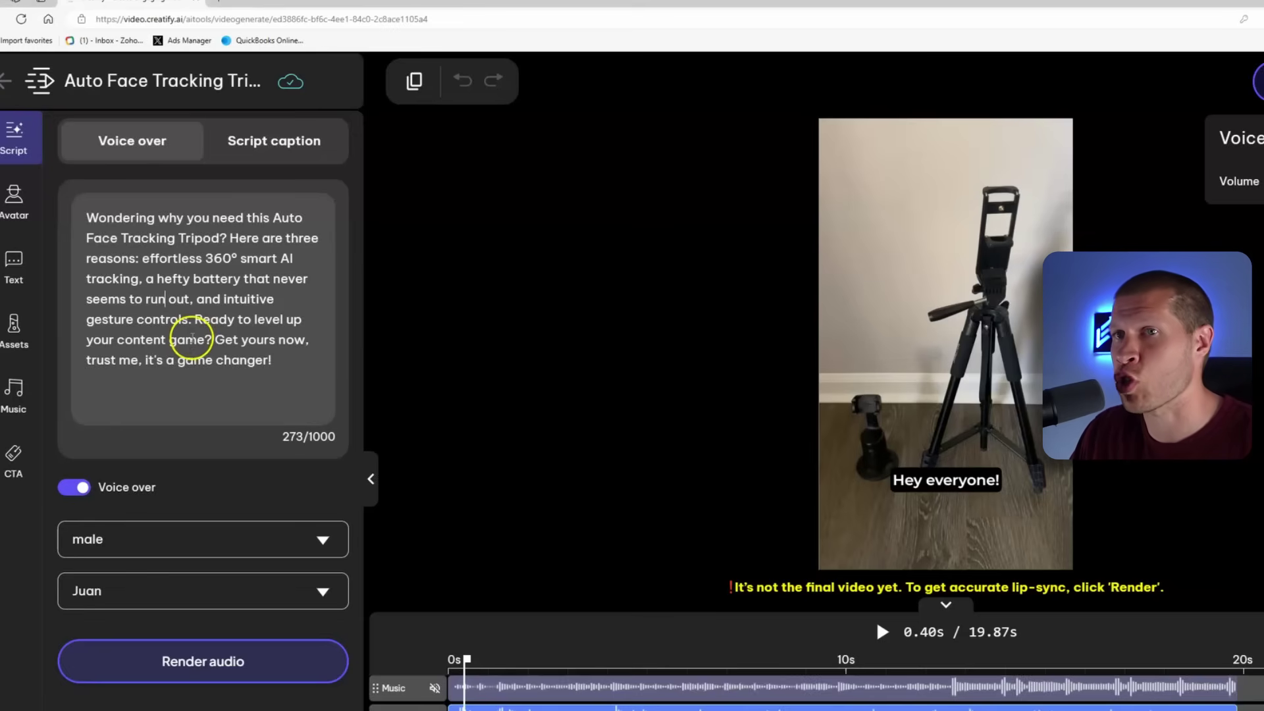
left_click(192, 381)
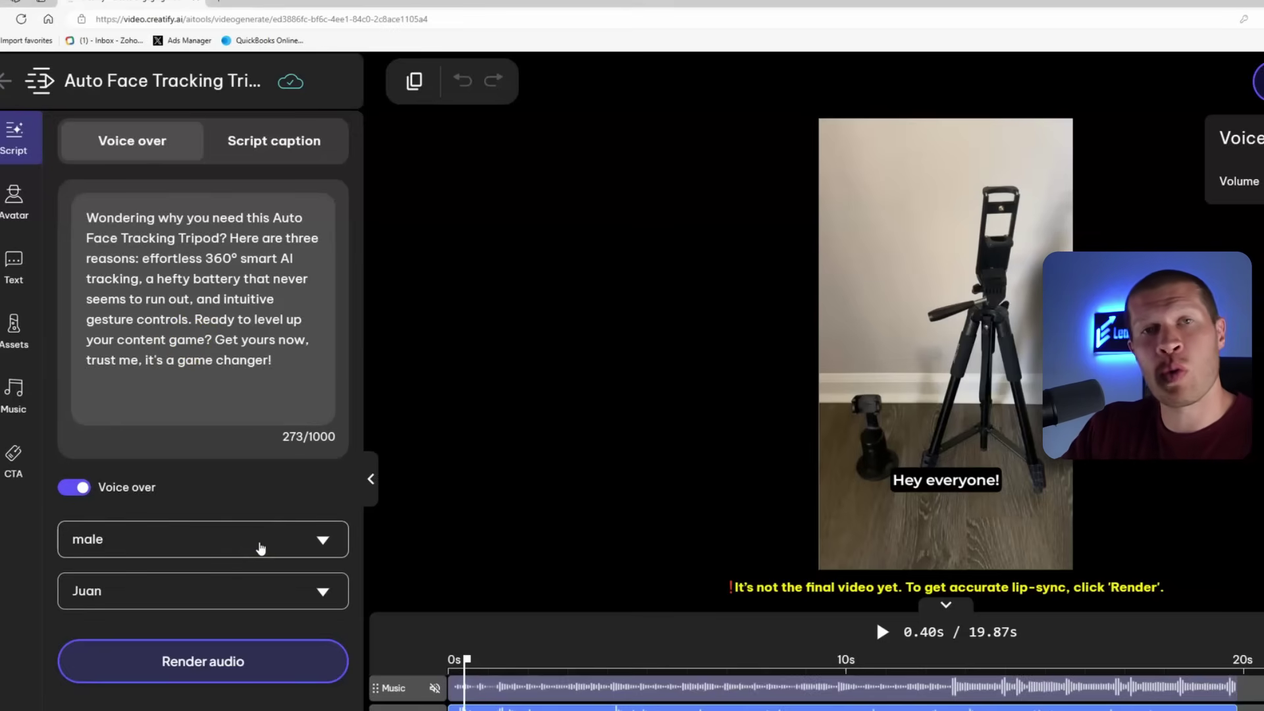
Choose a voice gender for the script's voiceover
left_click(260, 550)
left_click(86, 610)
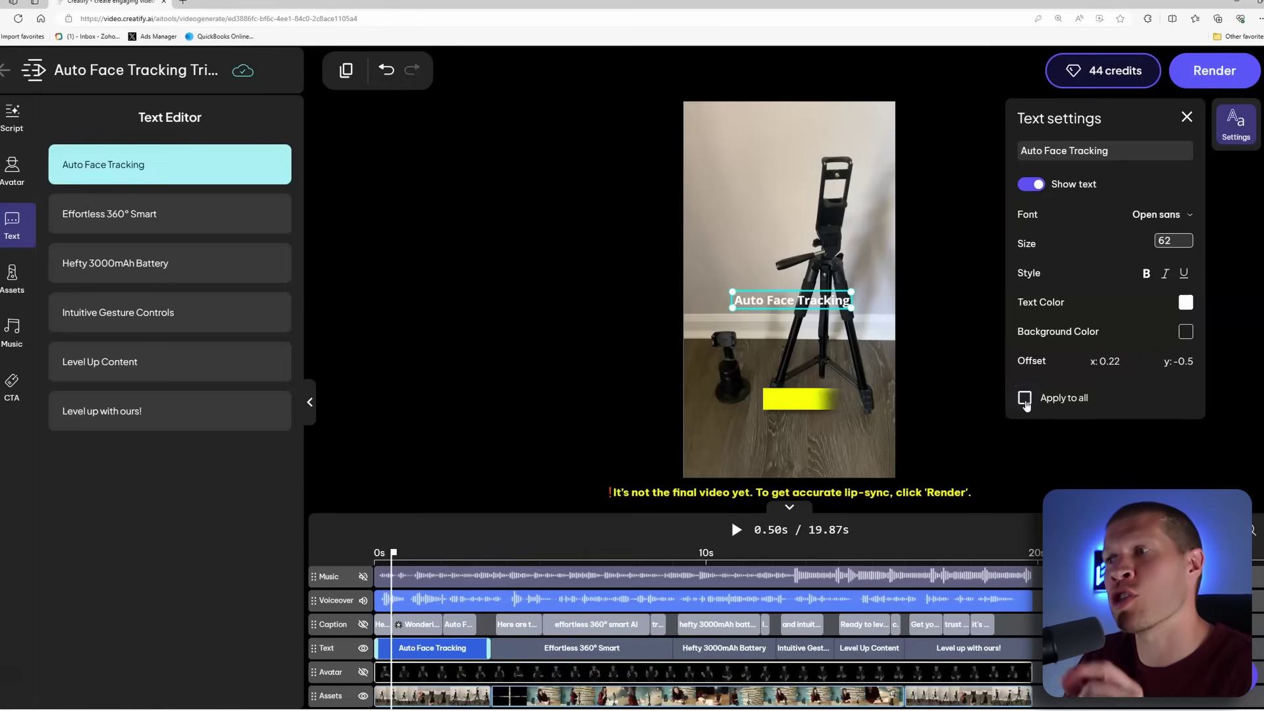
Close the settings of the "Auto Face Tracking" text and open the video's media assets
left_click(1186, 117)
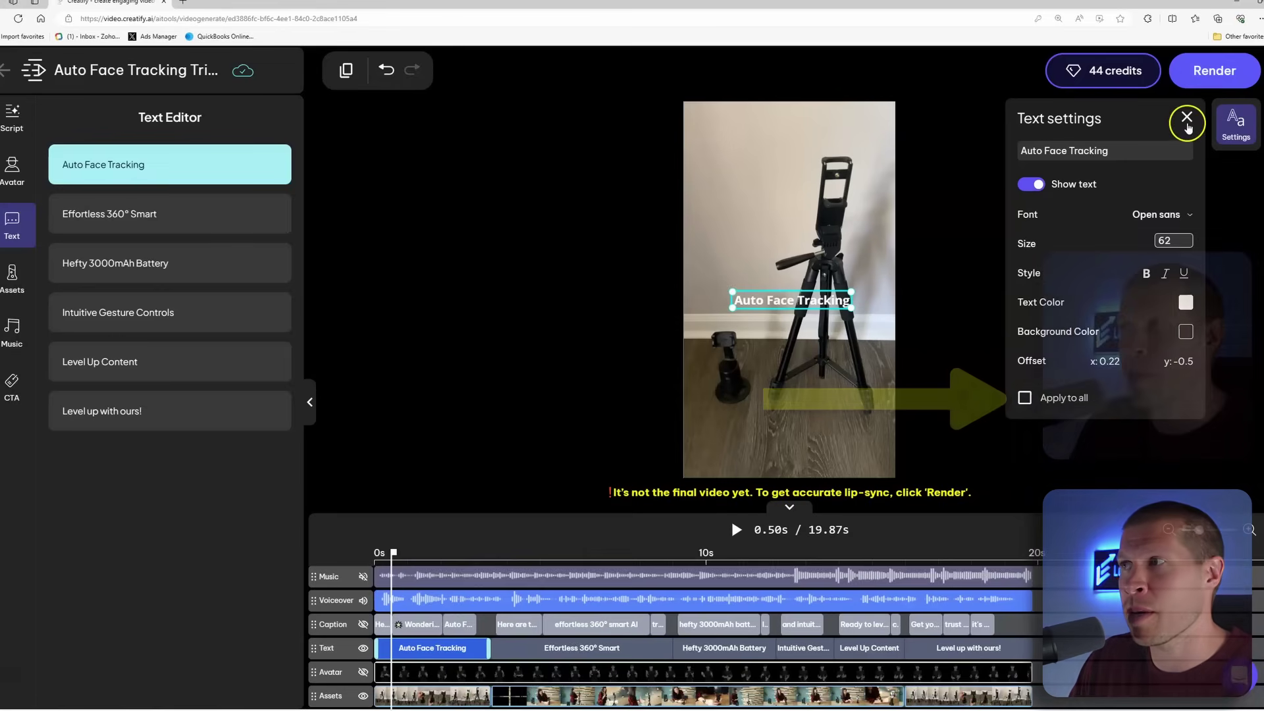
left_click(916, 345)
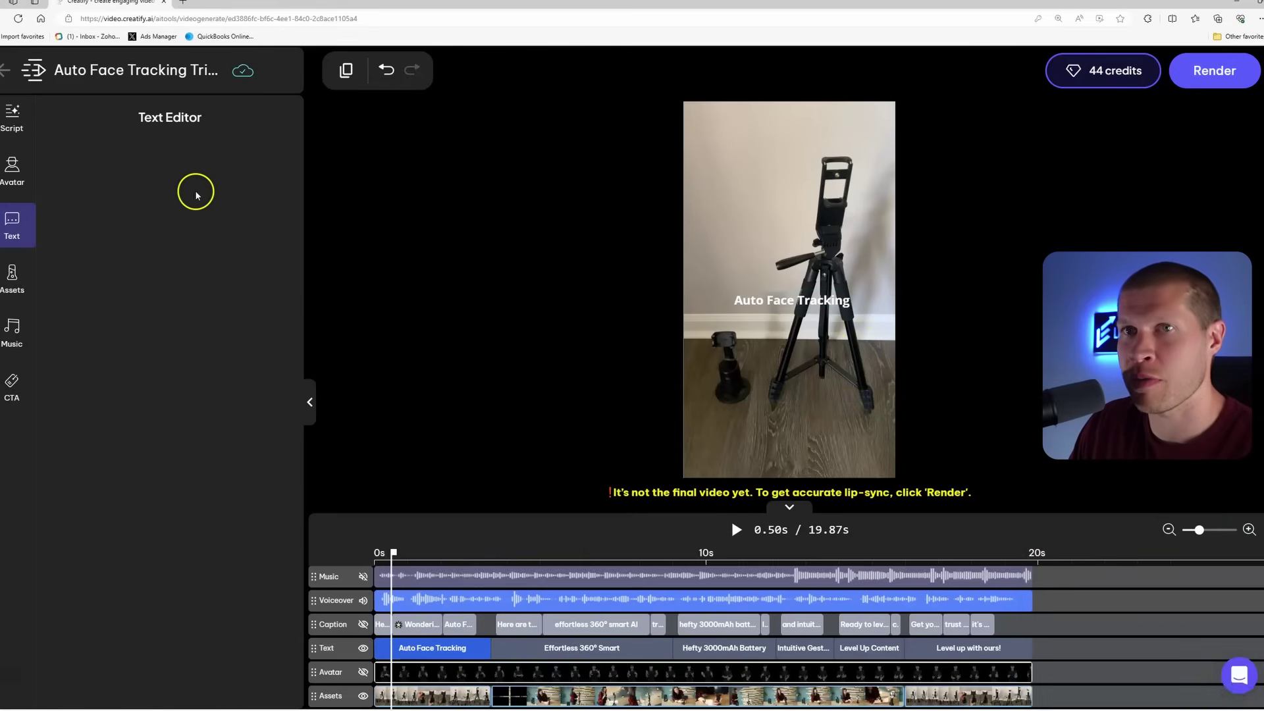
left_click(36, 290)
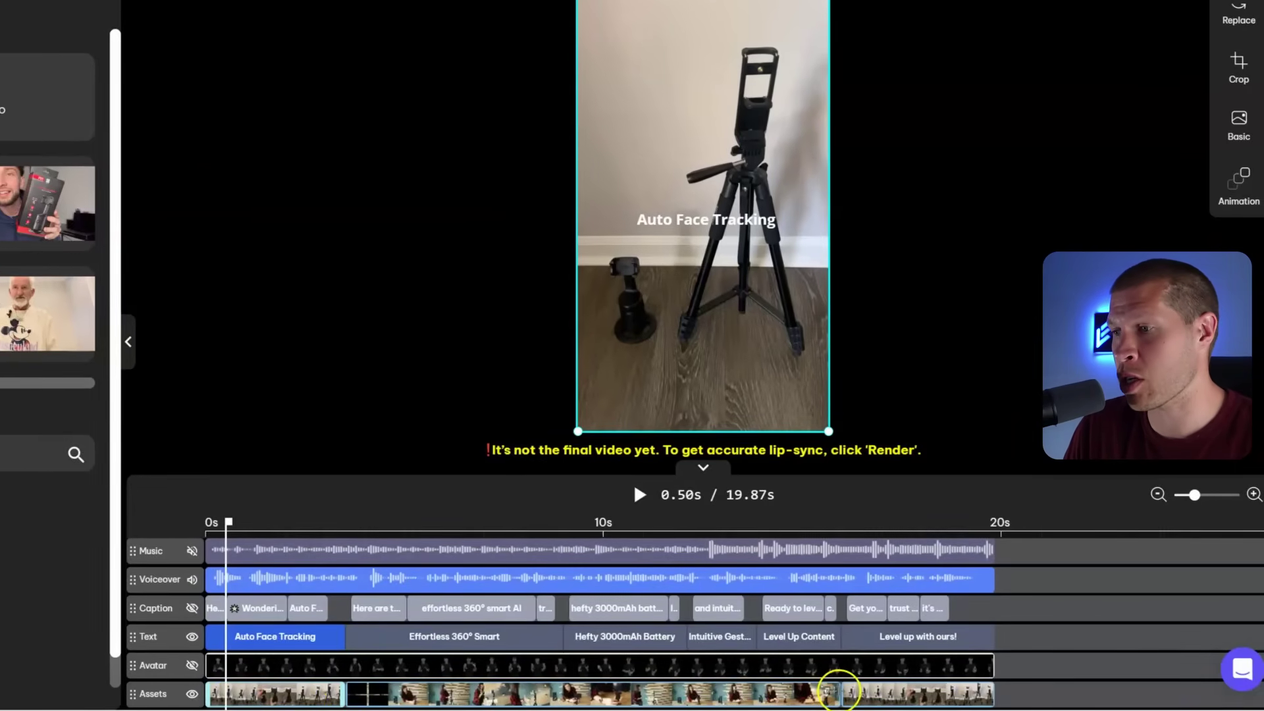
Shorten the second clip on the Assets track, close the last clip up behind it, and add a media library video at the end
left_click_drag(838, 688, 550, 687)
left_click_drag(855, 691, 664, 687)
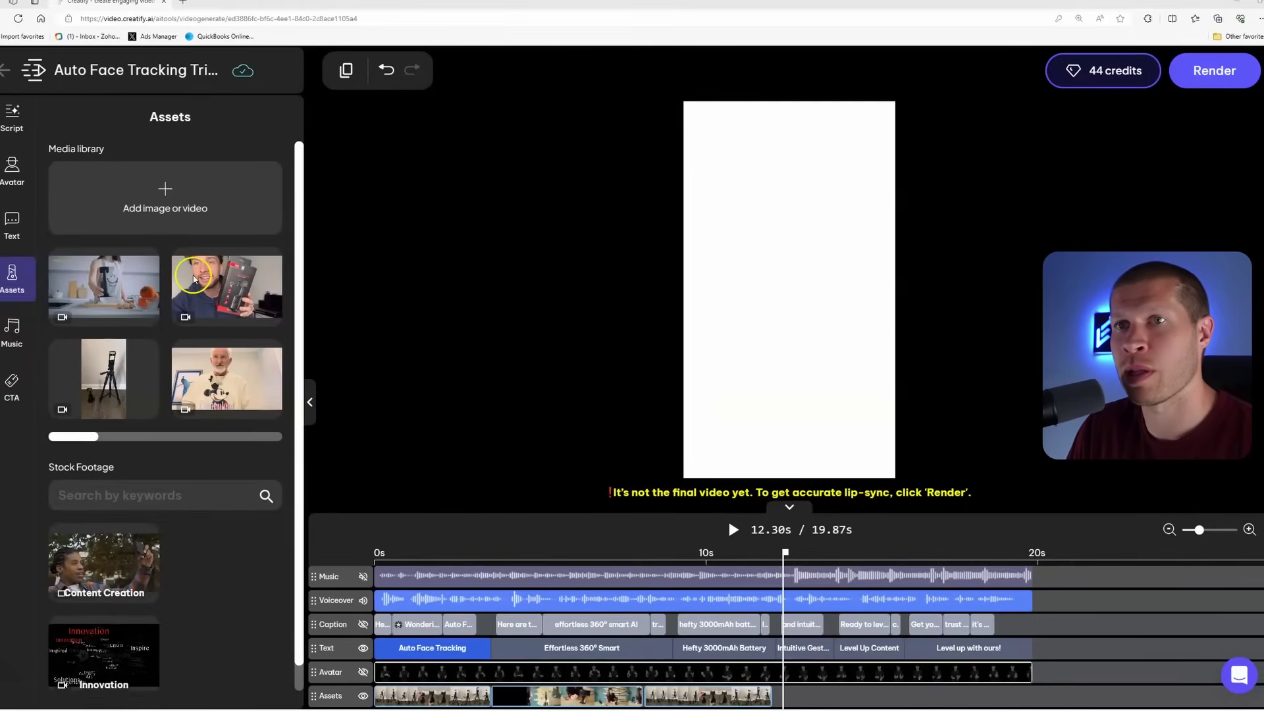
left_click_drag(193, 279, 908, 696)
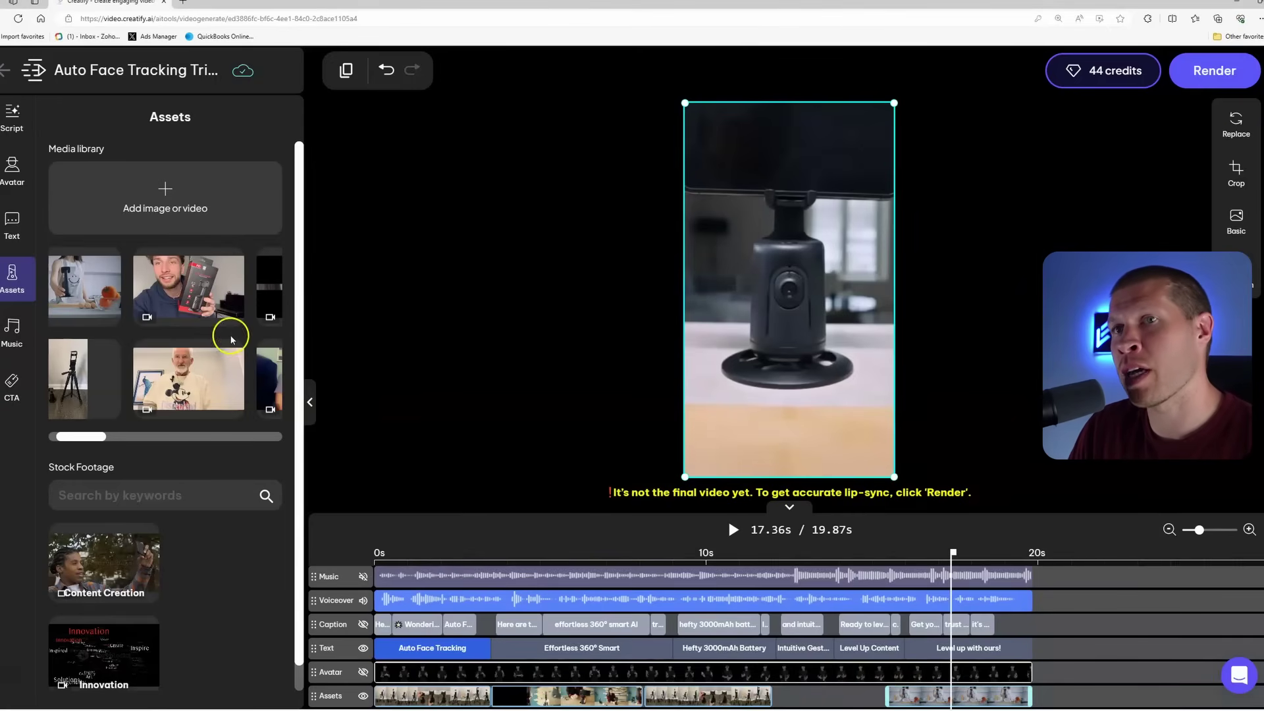
mouse_move(97, 439)
left_mouse_down()
mouse_move(150, 436)
mouse_move(105, 437)
left_mouse_up()
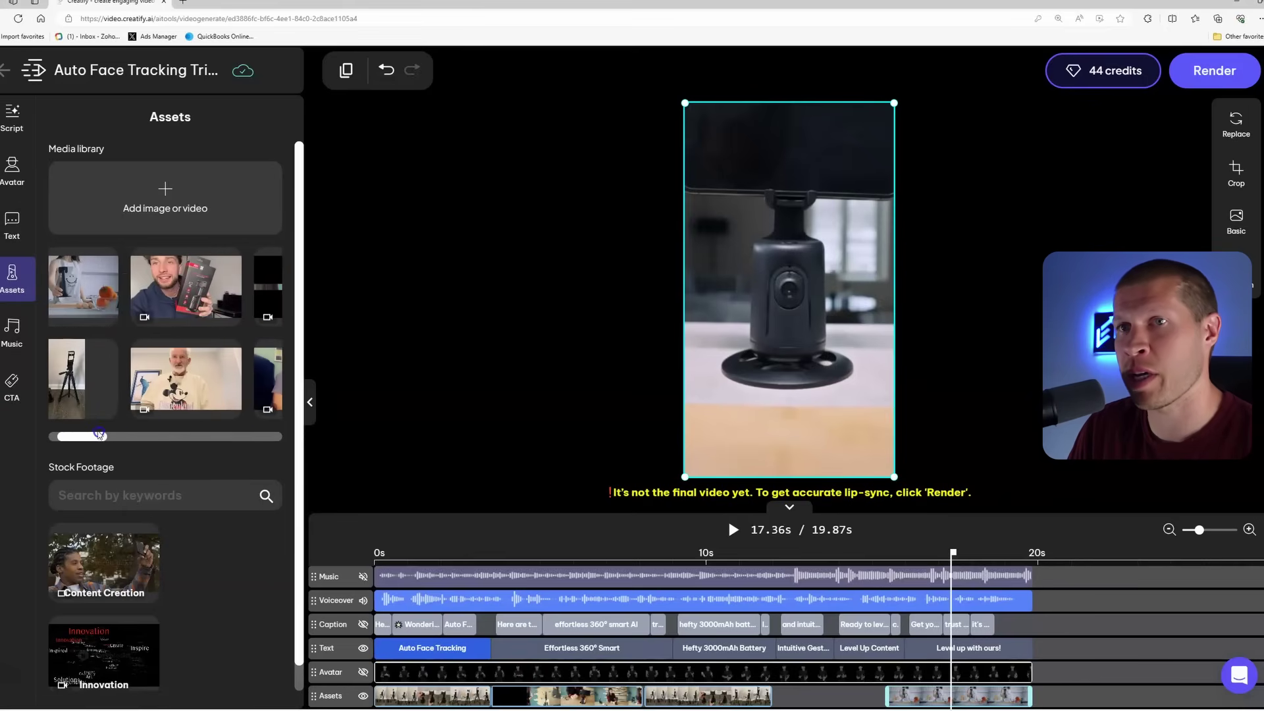
Lengthen the first Assets clip and reposition the following clips so the gaps between them are closed
left_click_drag(928, 694, 530, 696)
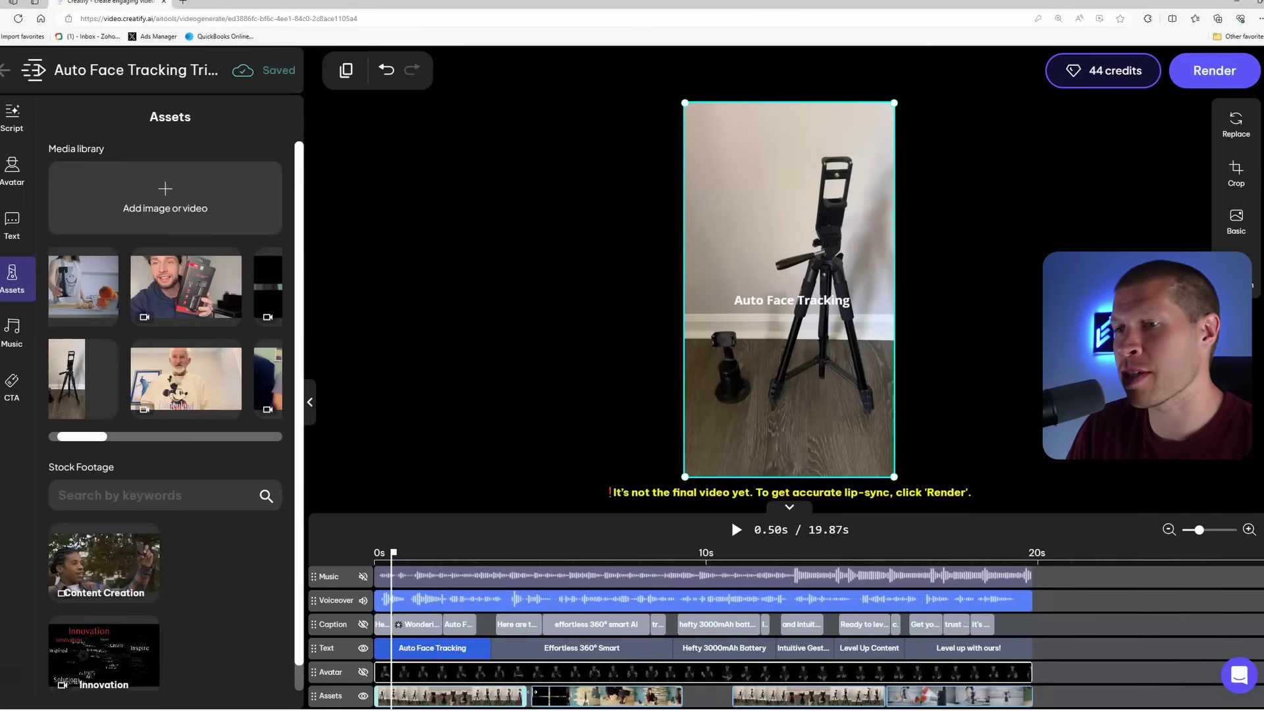
left_click(658, 698)
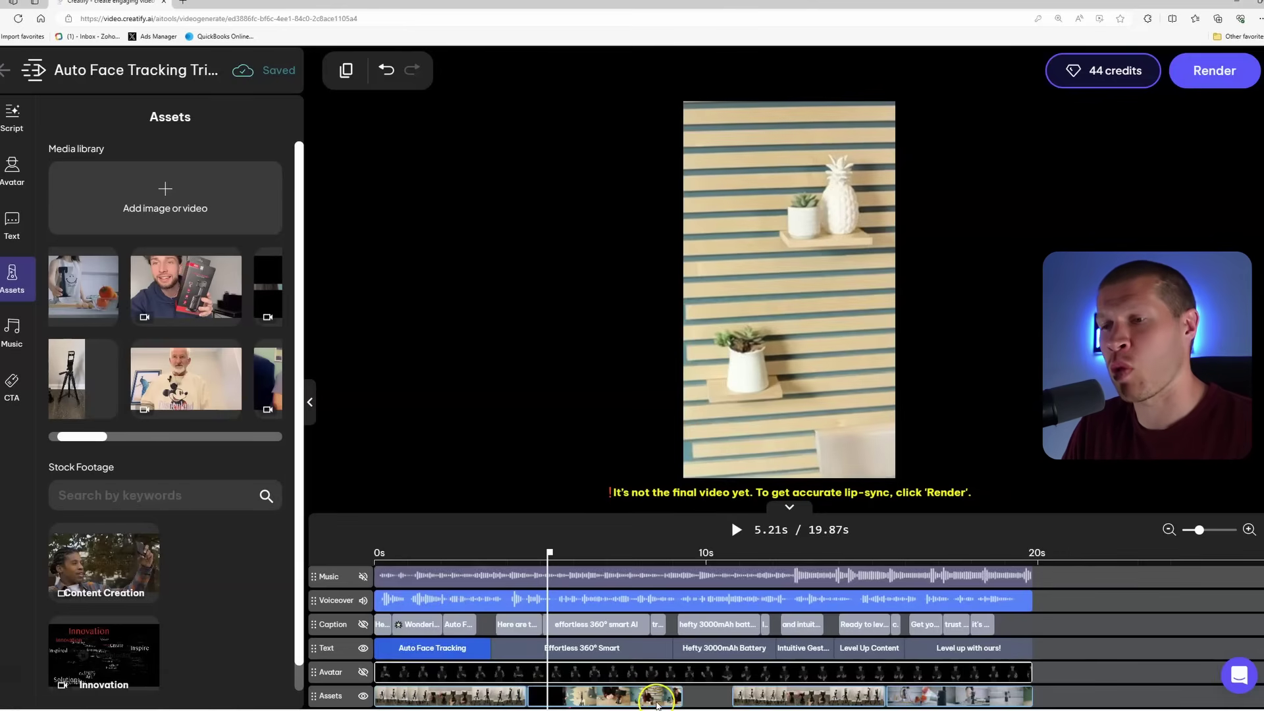
left_click(680, 695)
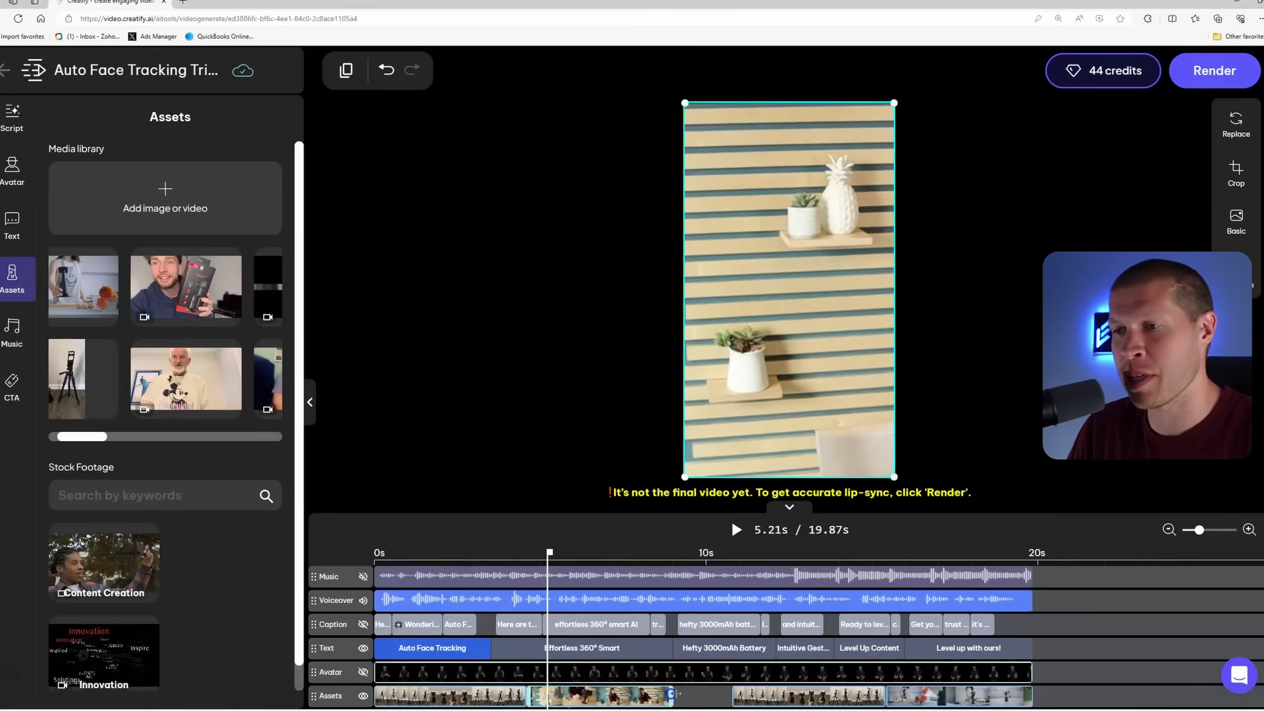
left_click(750, 696)
left_click(847, 682)
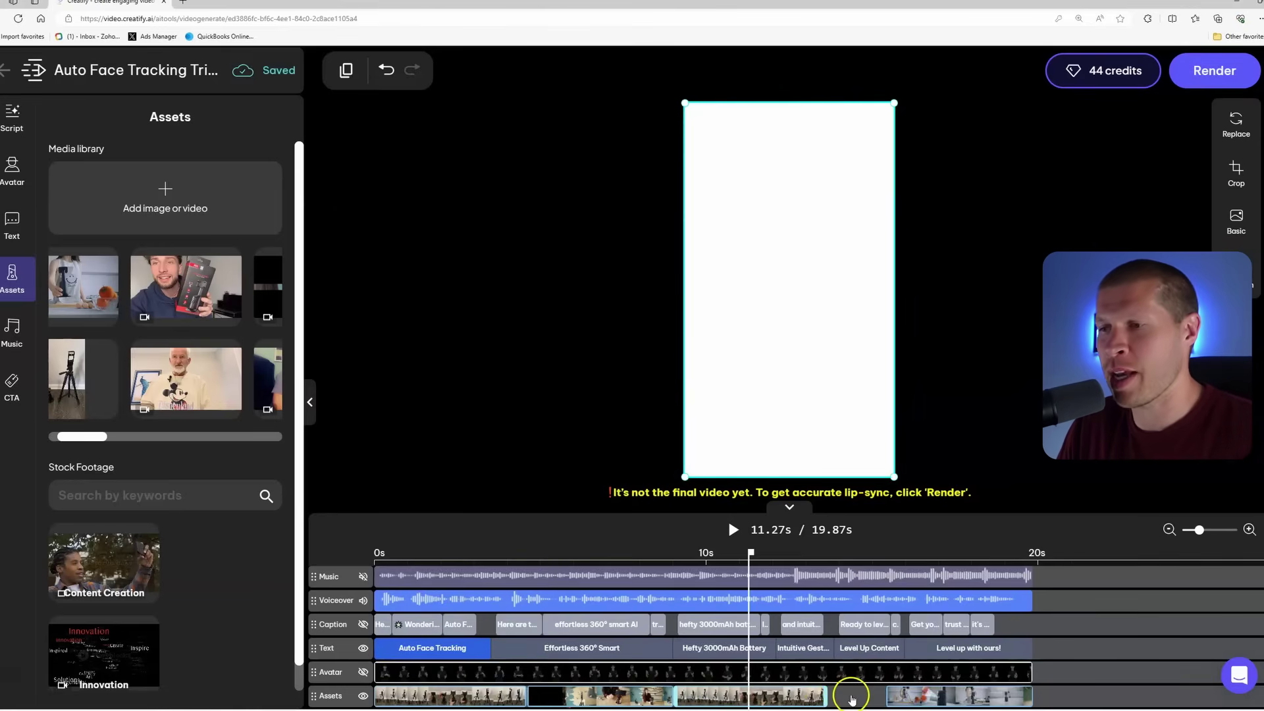
left_click_drag(901, 695, 866, 701)
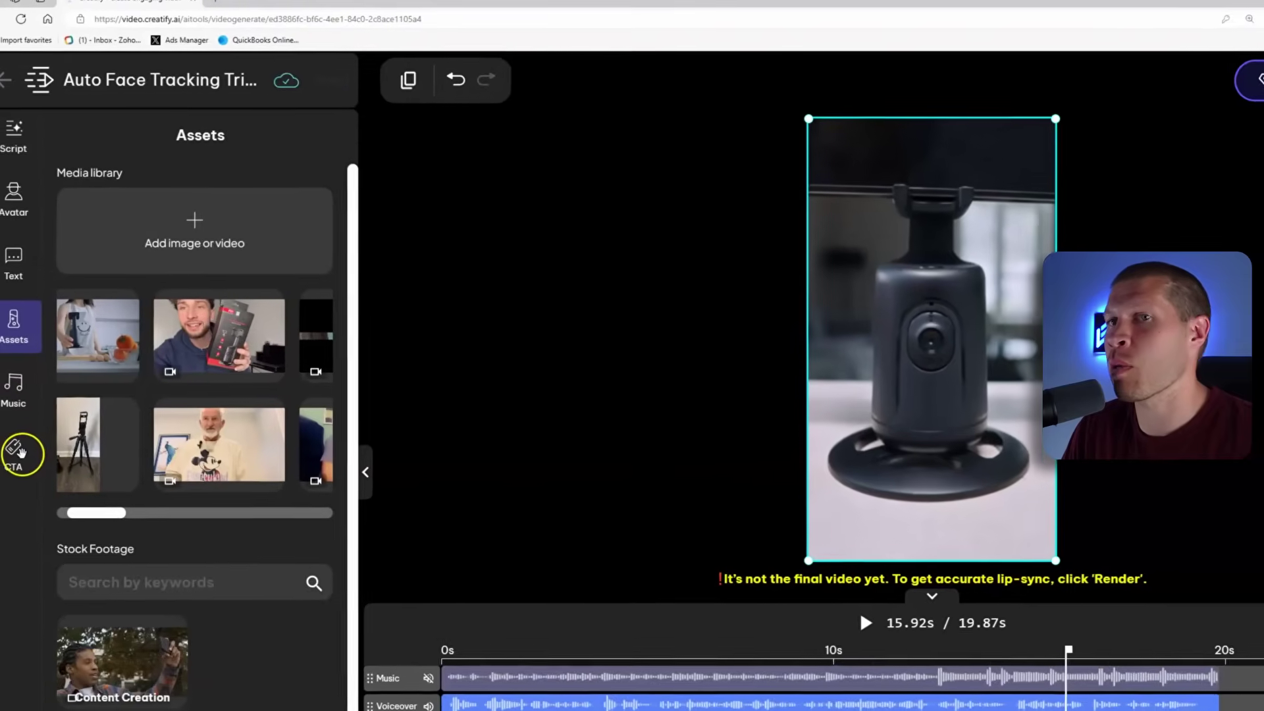
Add a brand CTA with the red arrow image as logo and the text "Grab Yours Nows", placing the arrow below the text
left_click(16, 386)
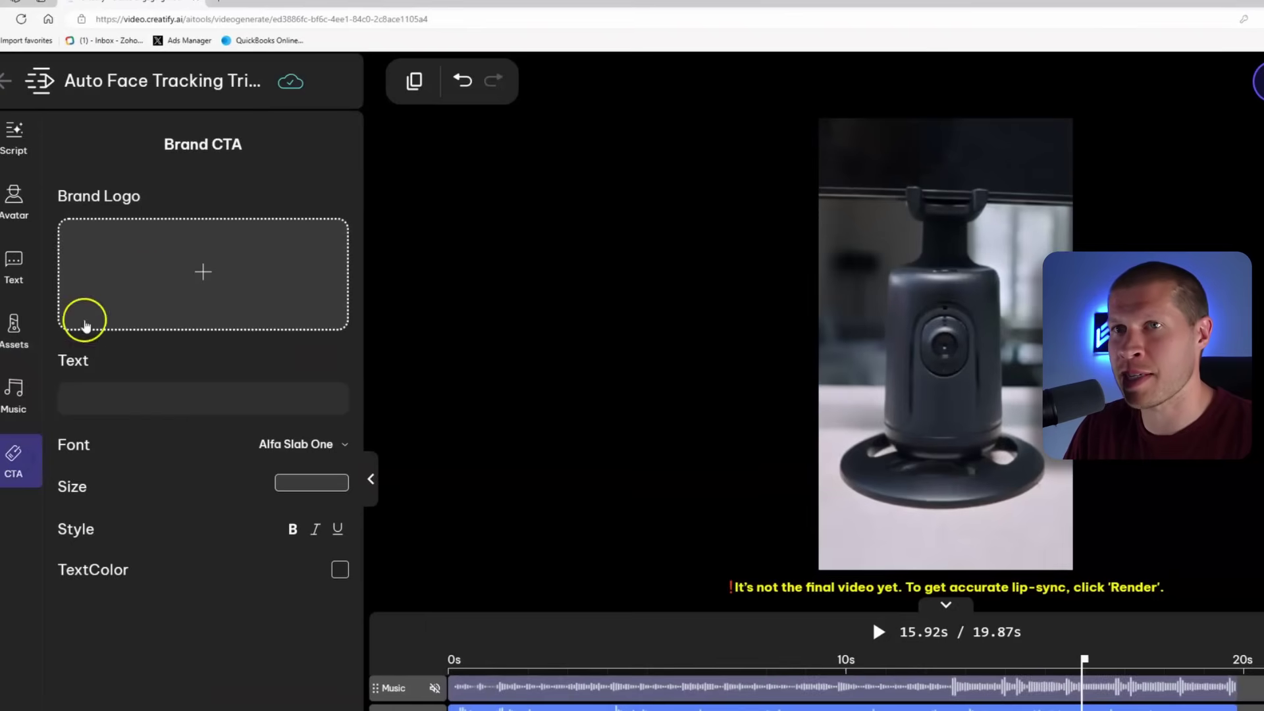
left_click(198, 292)
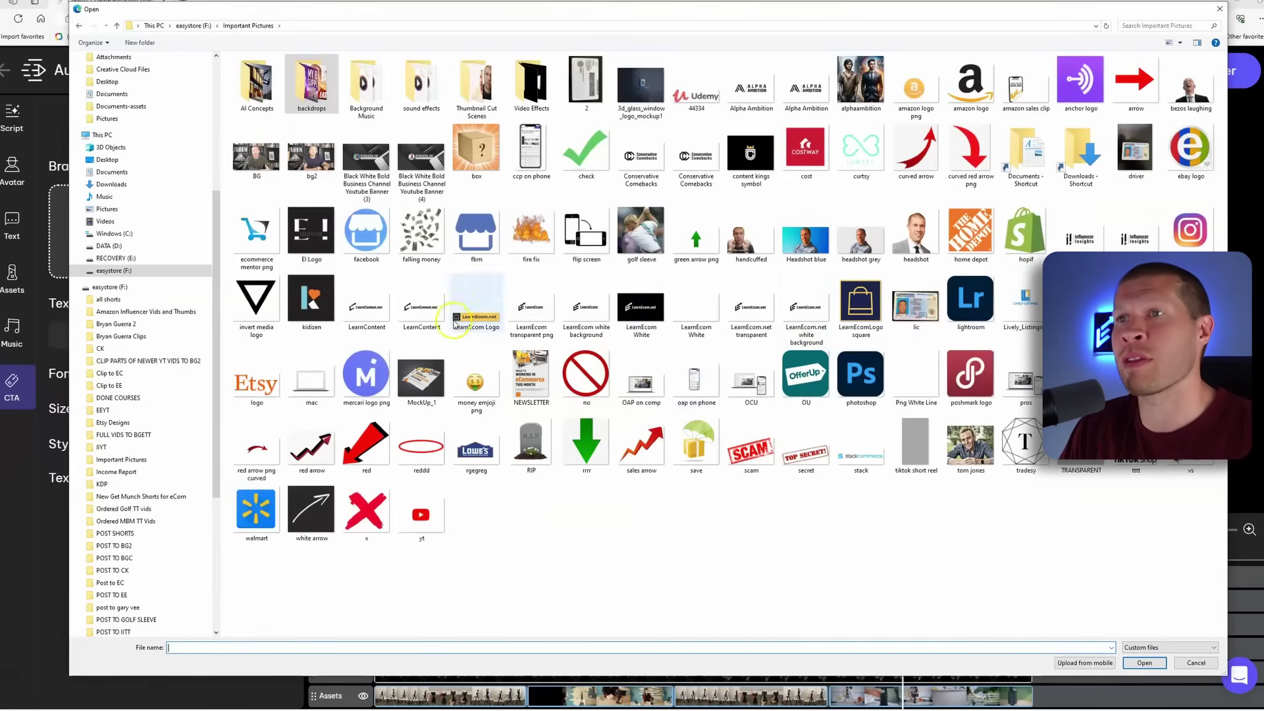
double_click(378, 428)
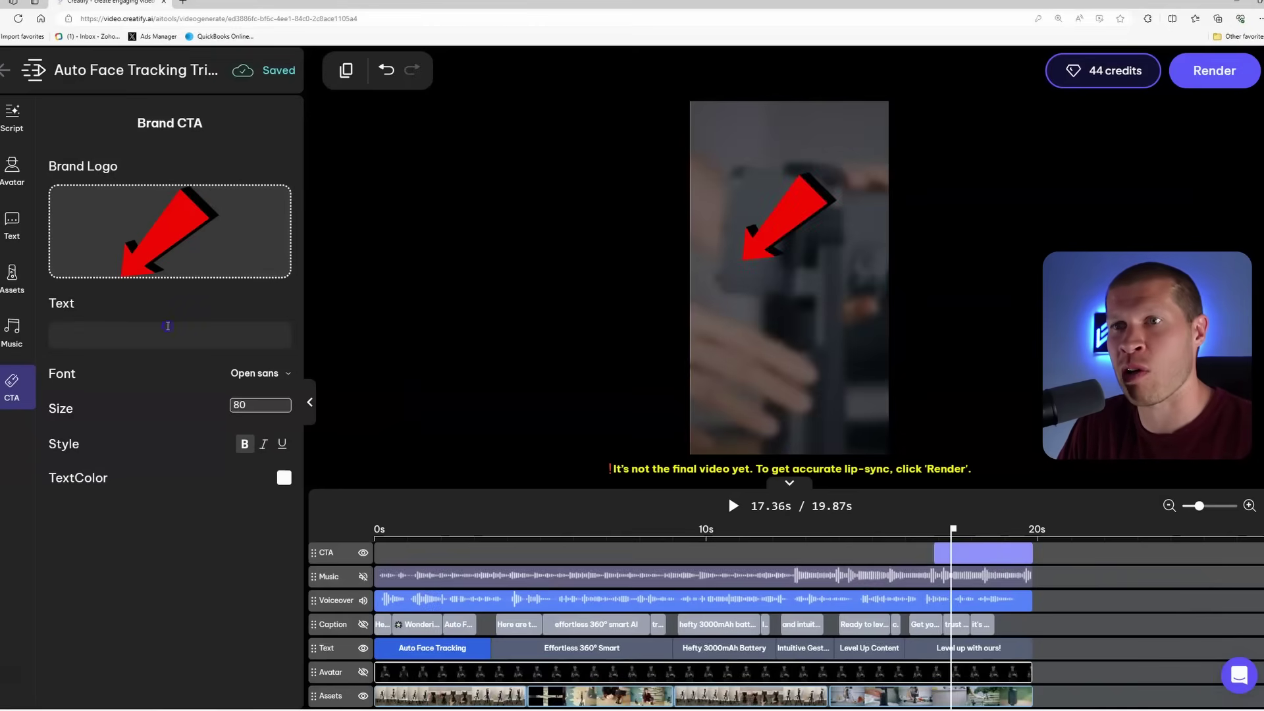
left_click_drag(787, 218, 798, 347)
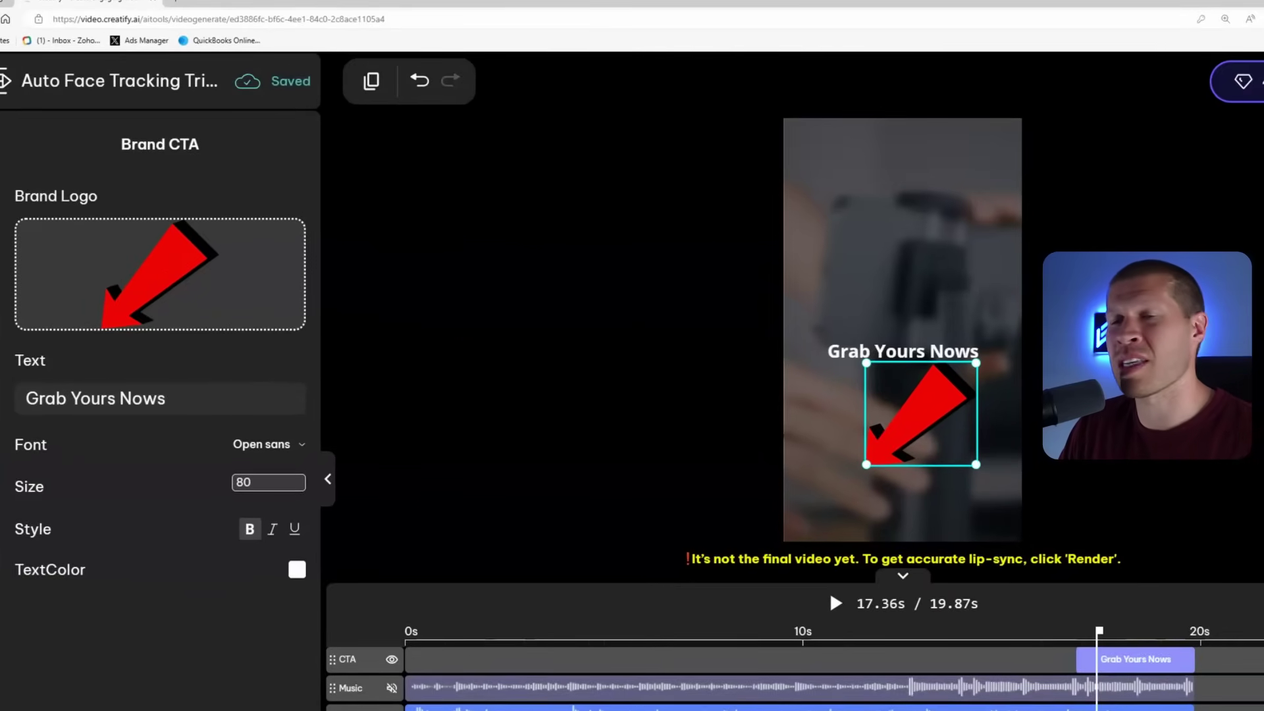
left_click(880, 354)
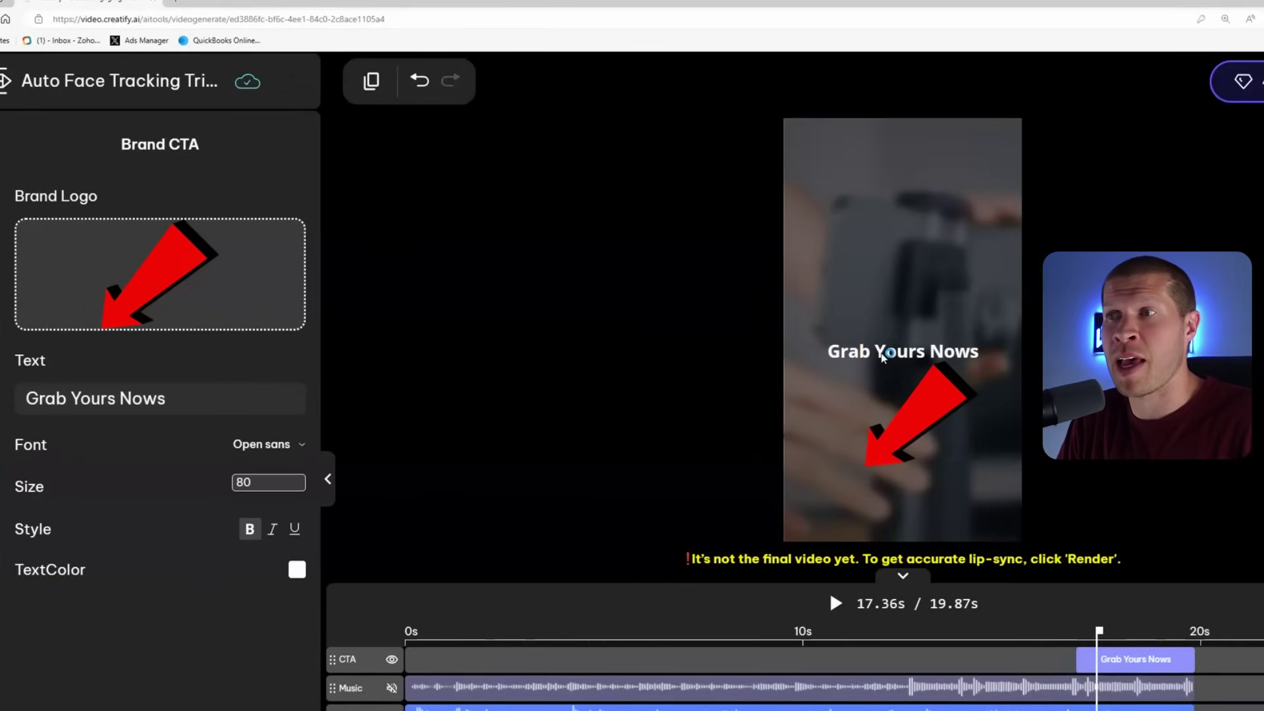
left_click(872, 360)
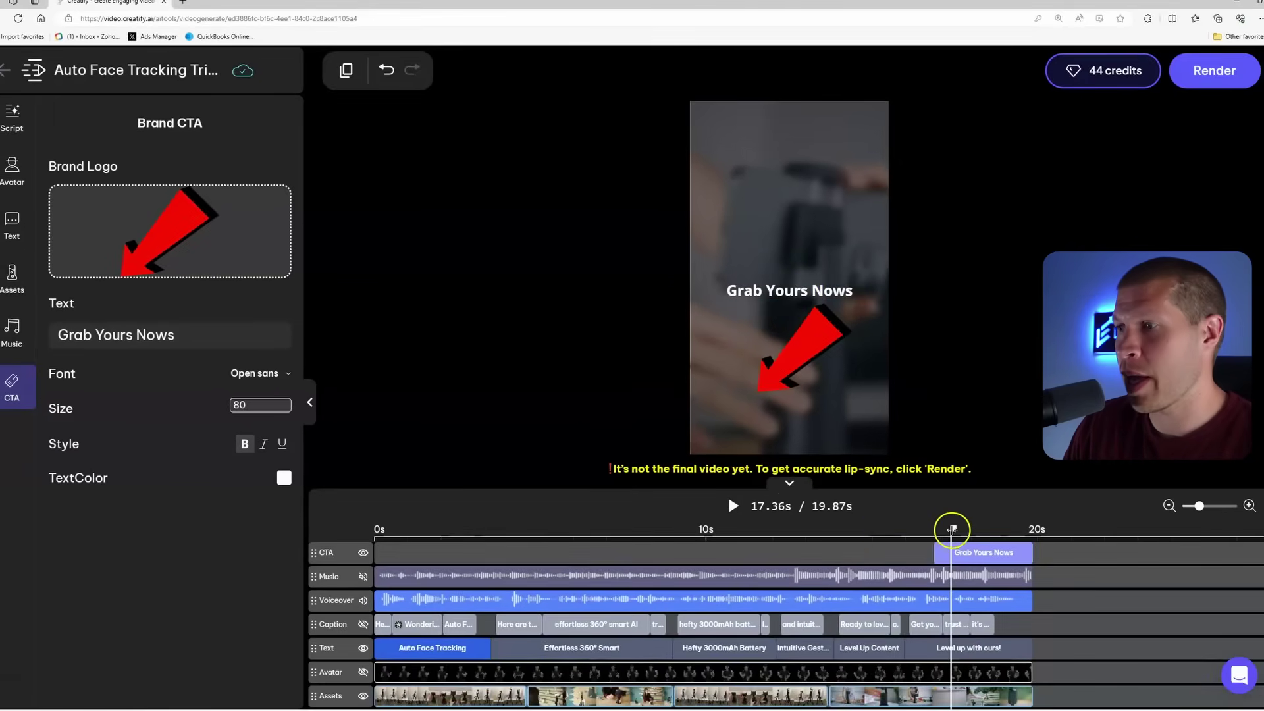
Preview the edited video from the beginning and pause it partway through the third clip
left_click_drag(952, 529, 378, 536)
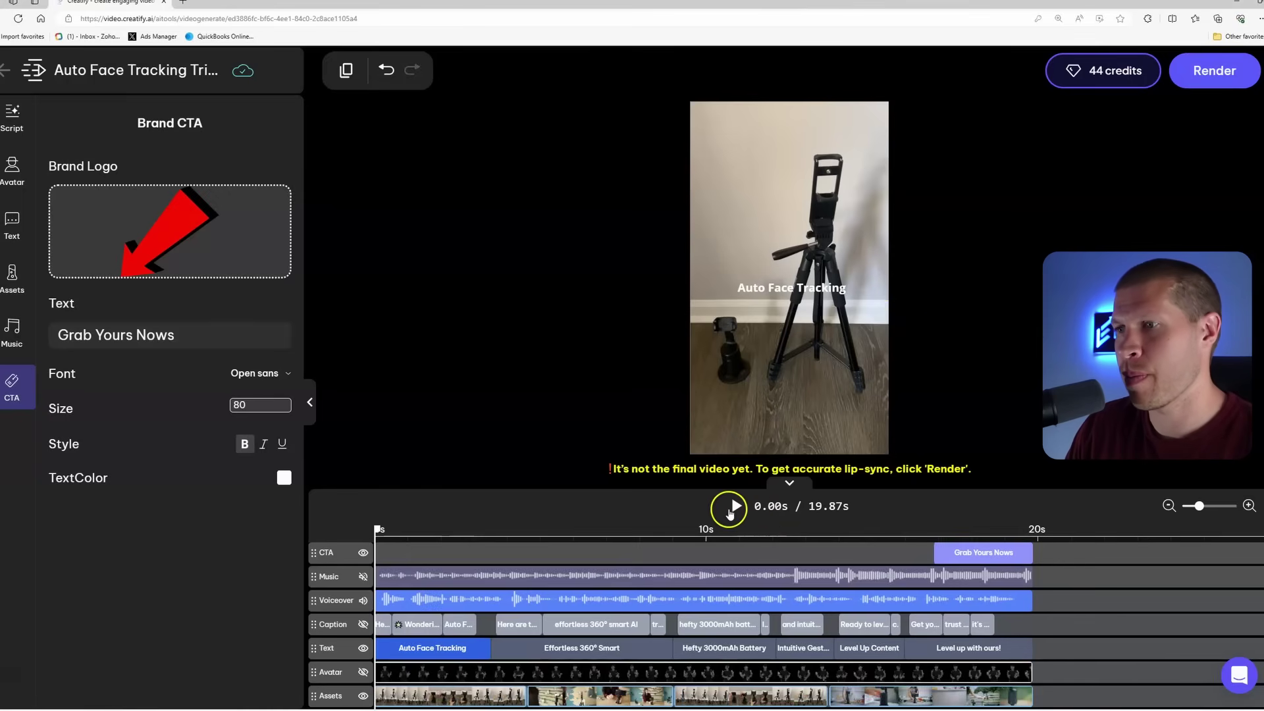
left_click(733, 507)
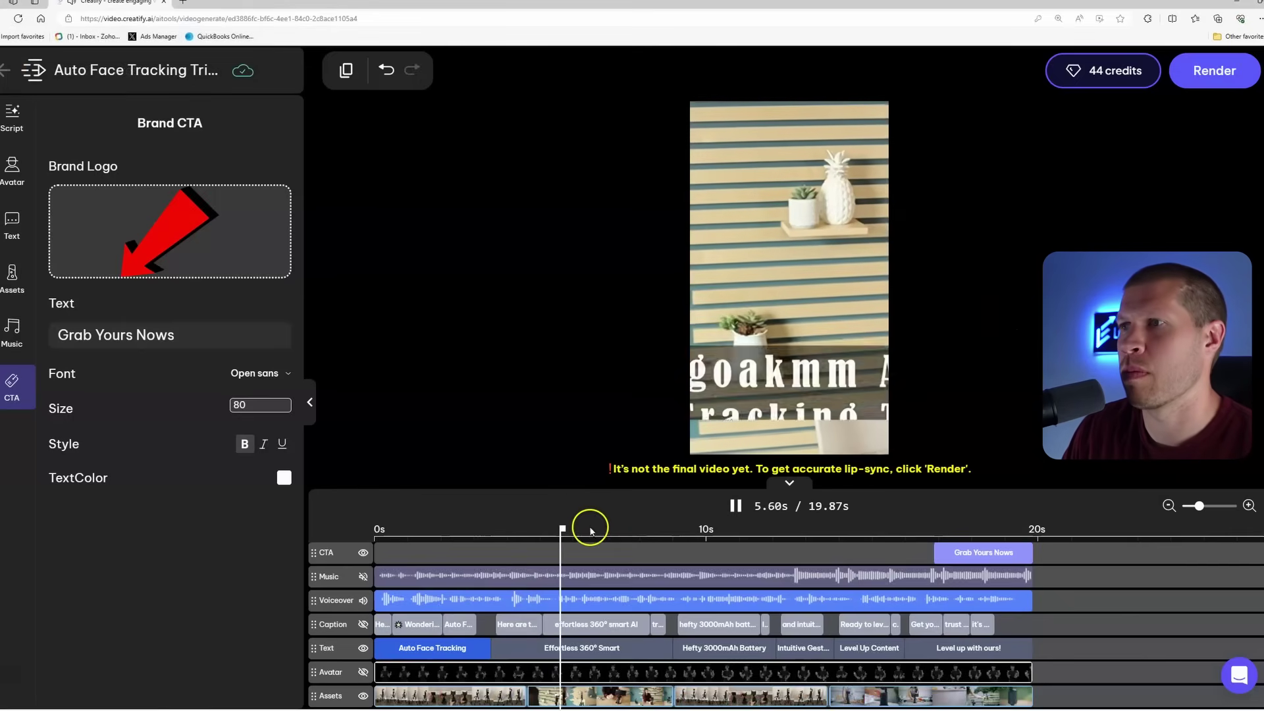
left_click(735, 506)
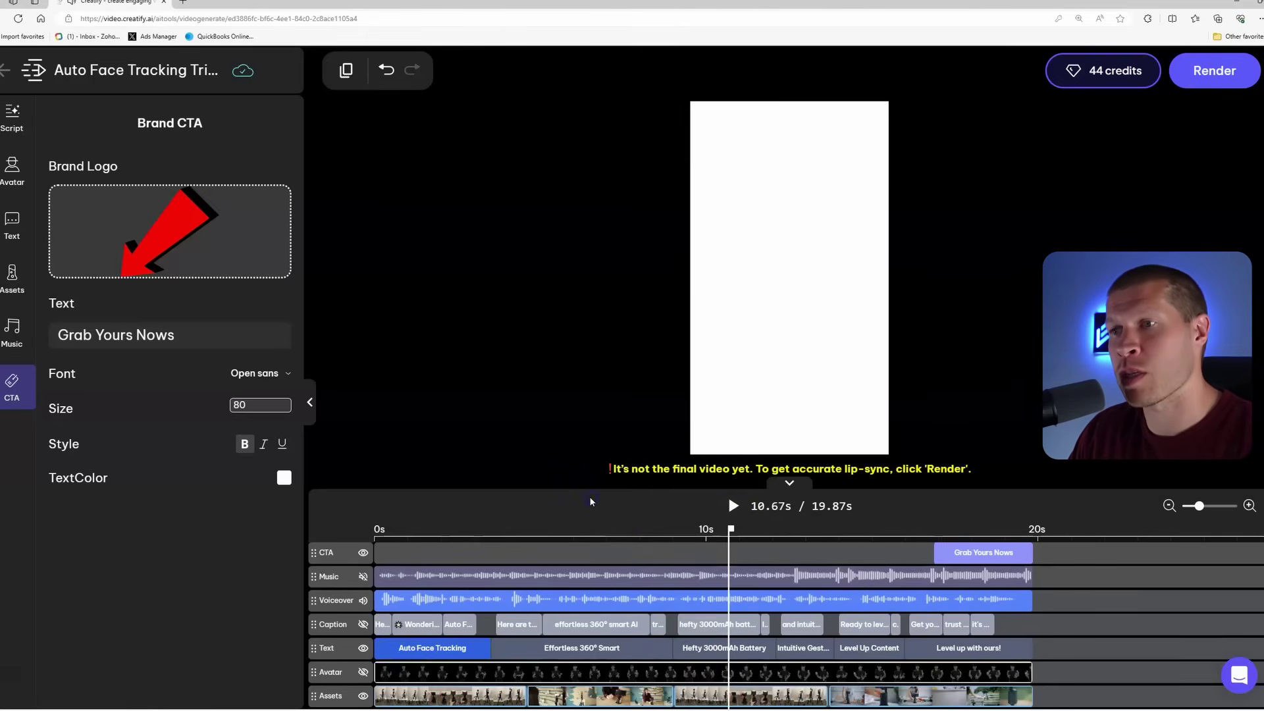
Replace the second Assets clip with the media library video of the white-bearded man
left_click(557, 699)
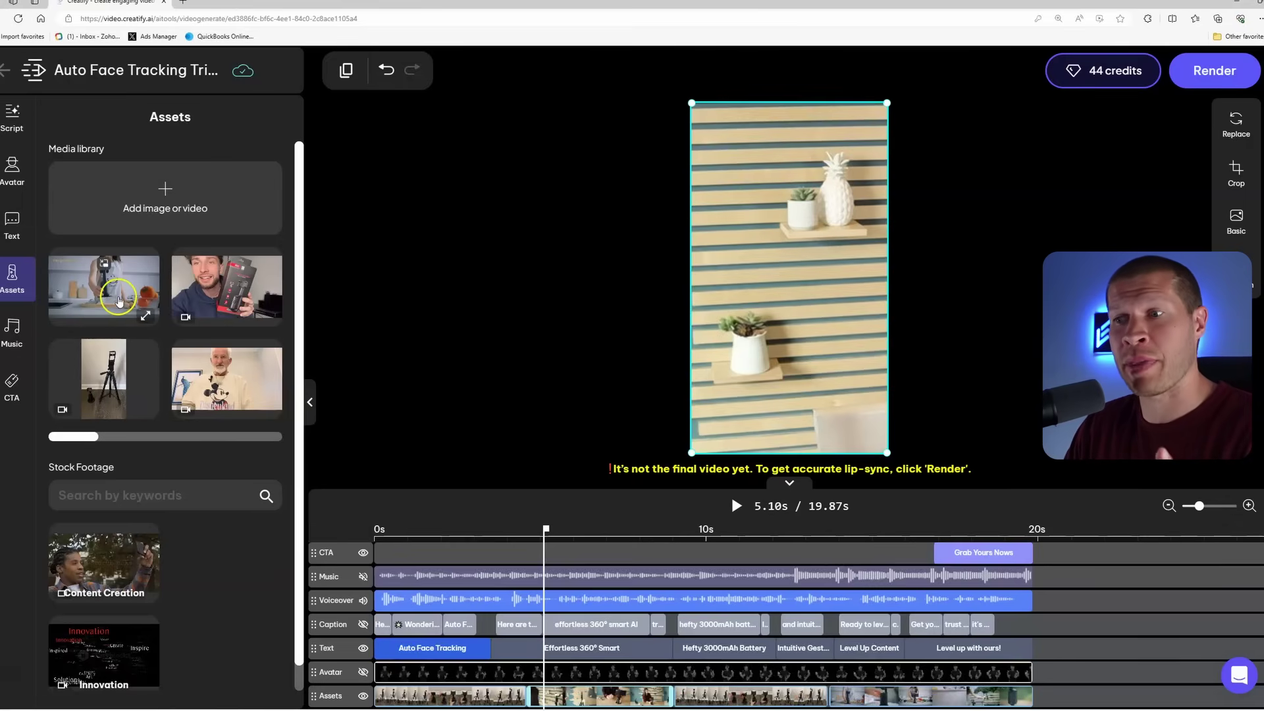
left_click_drag(209, 388, 561, 696)
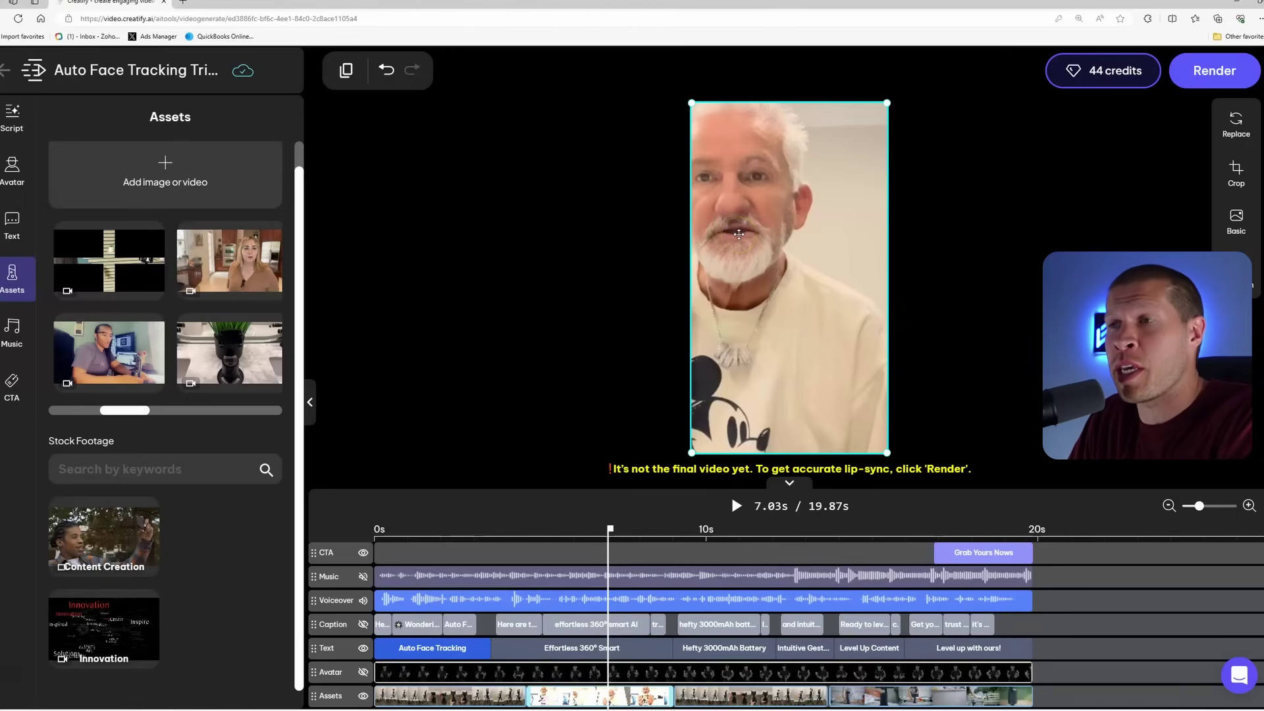
Shift the crop frame of the bearded man's clip to the right and use a later section of its footage
left_click(1235, 176)
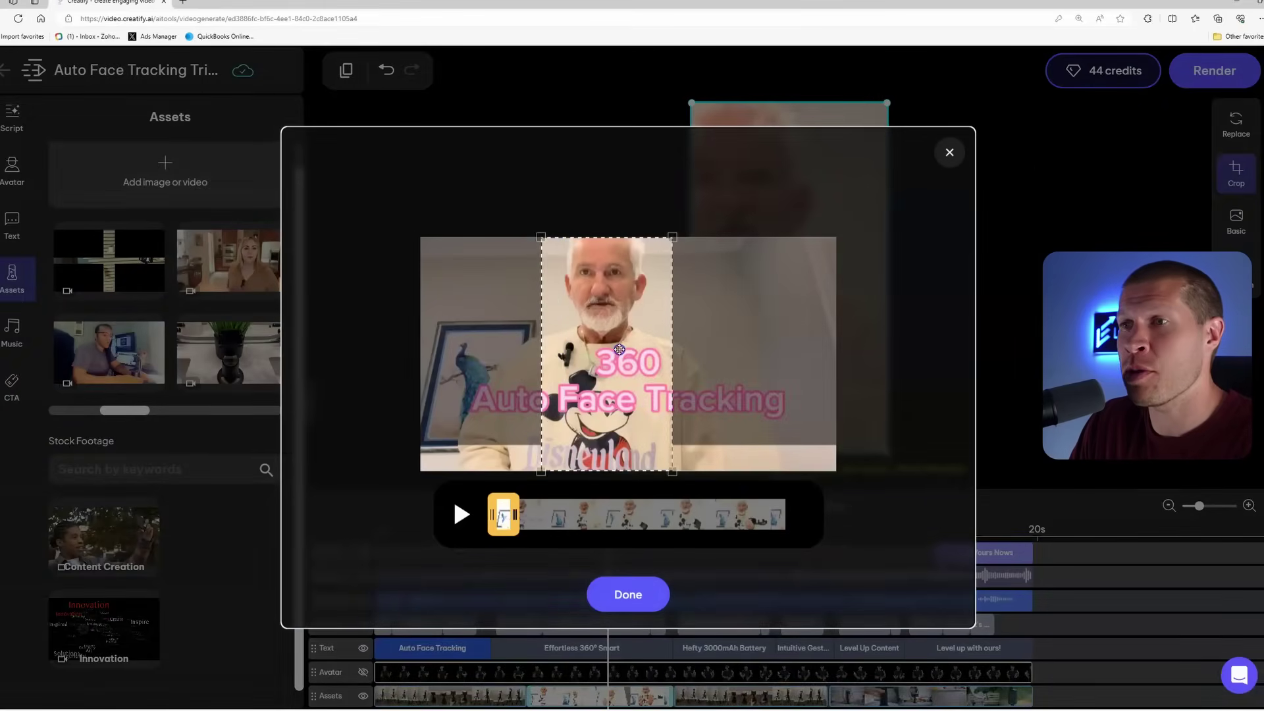
left_click_drag(619, 350, 698, 345)
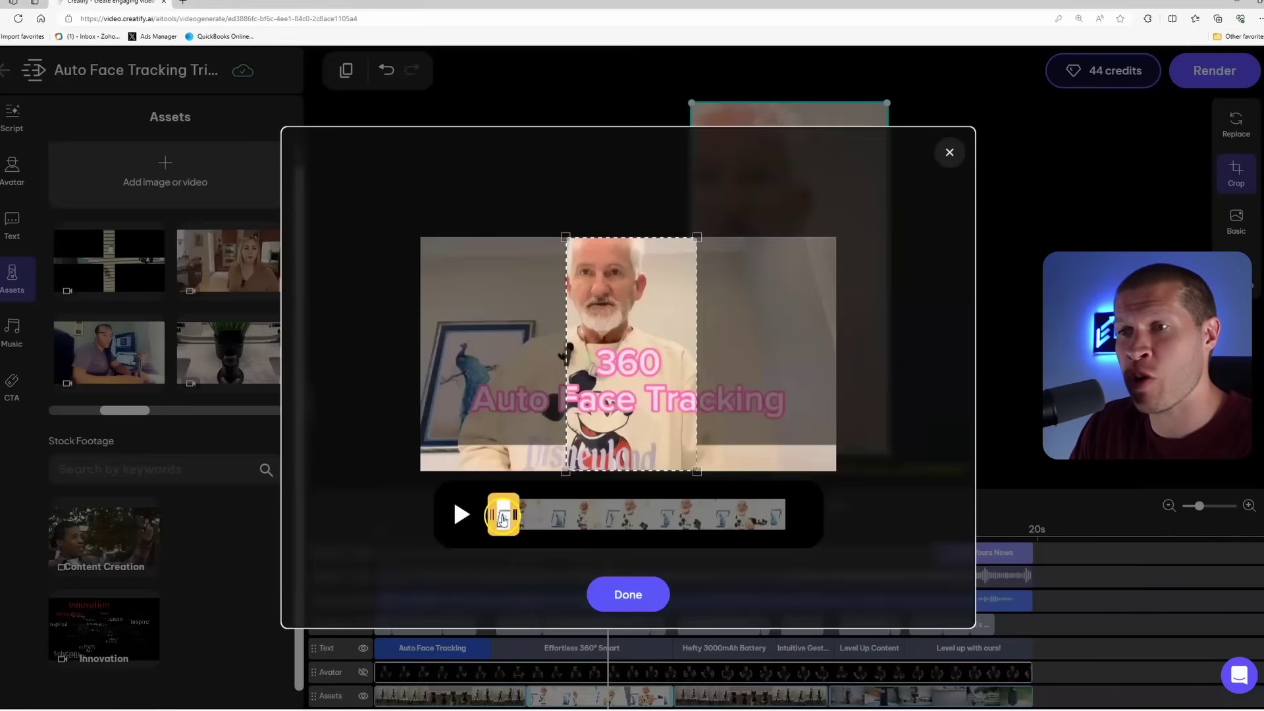
left_click_drag(504, 514, 581, 521)
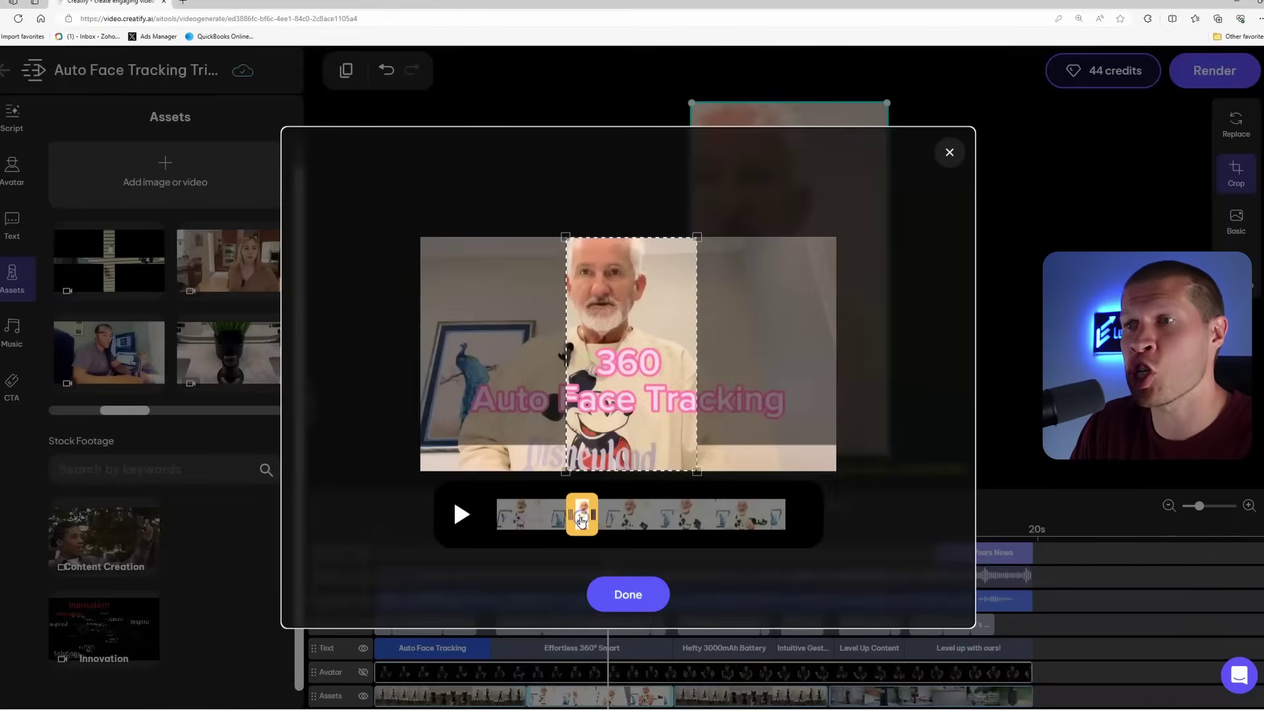
left_click(628, 594)
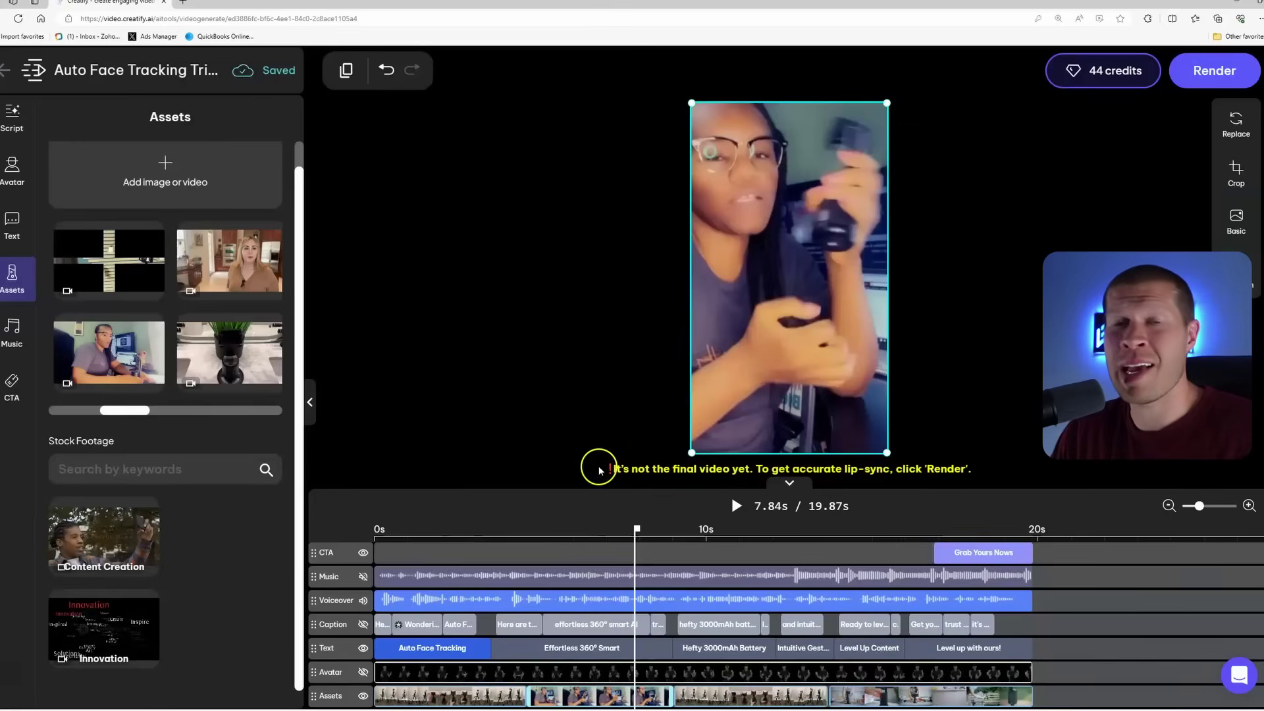
Check the video frames at about 5.1 s and 14.2 s on the timeline
left_click(545, 528)
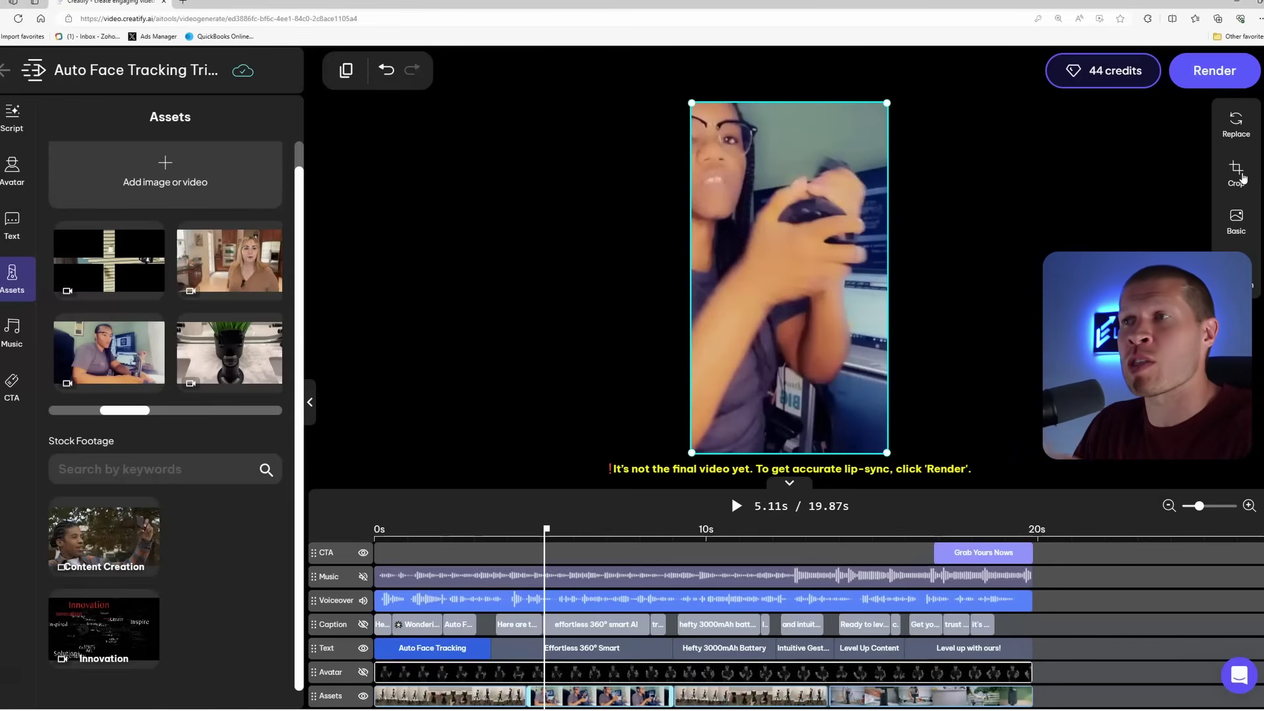
left_click(846, 529)
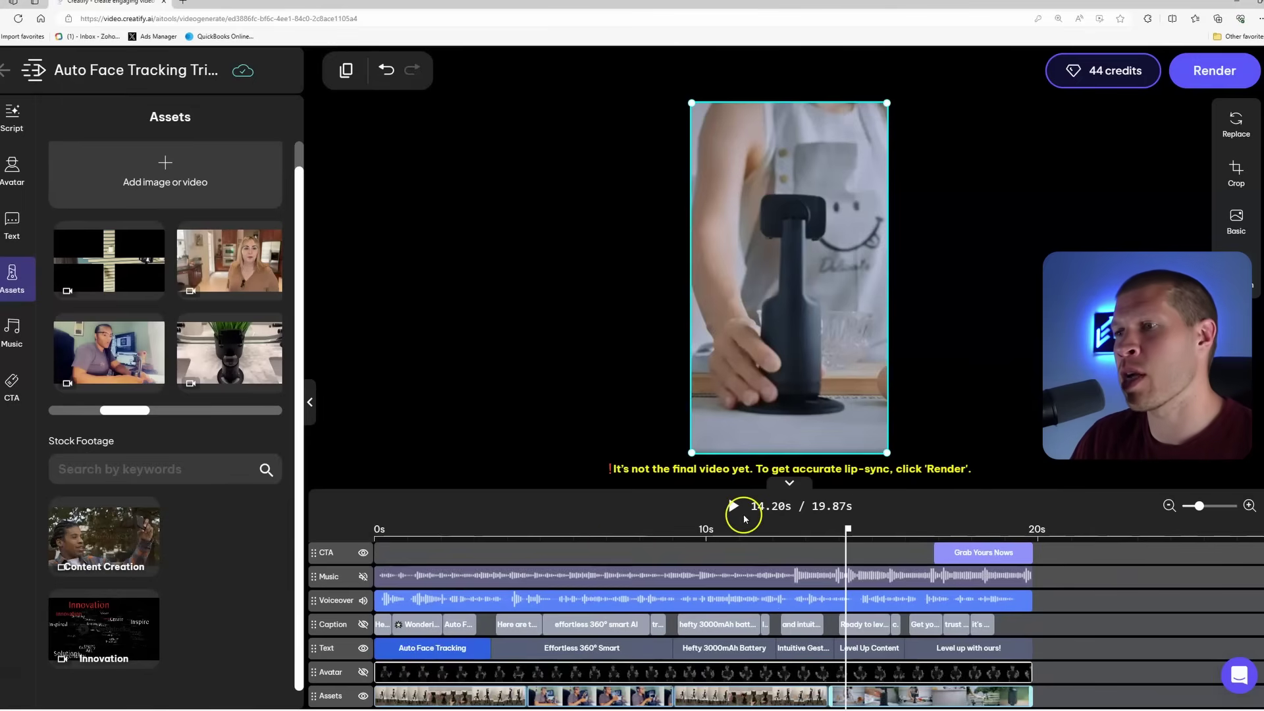
Preview the edited tripod ad from the beginning of the timeline and start its render
left_click_drag(847, 527, 375, 527)
key("space")
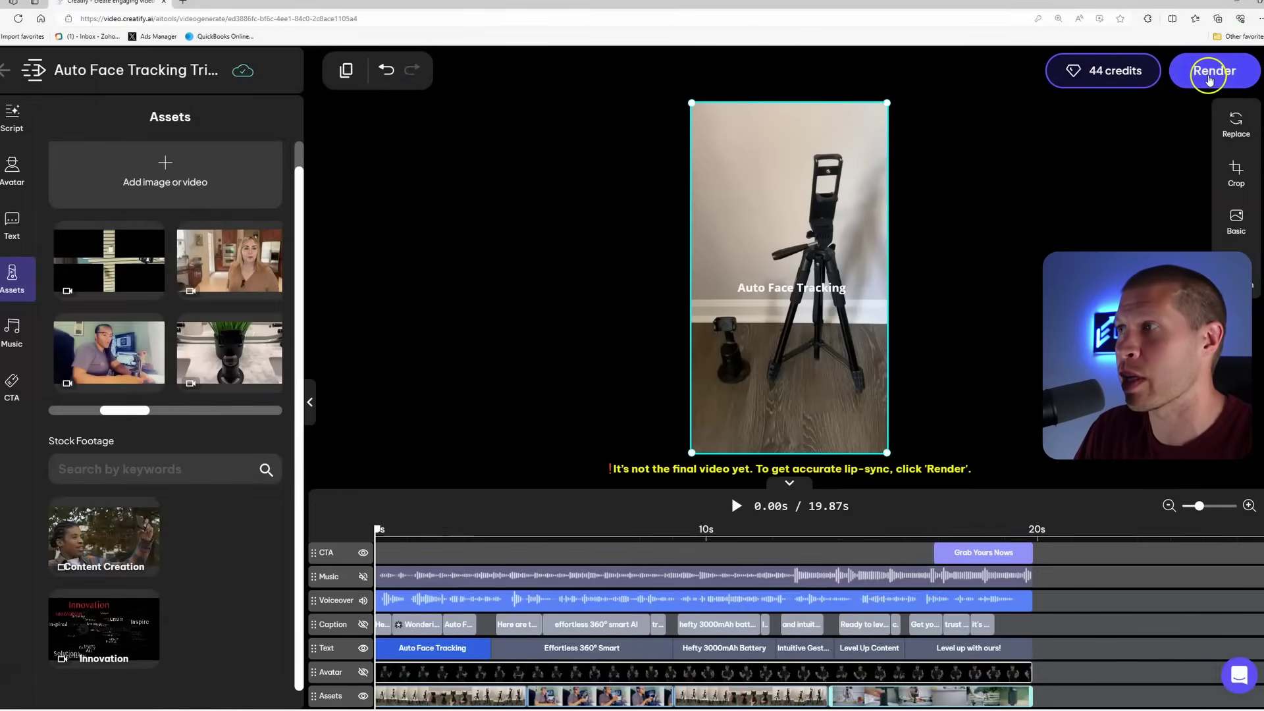
left_click(1210, 78)
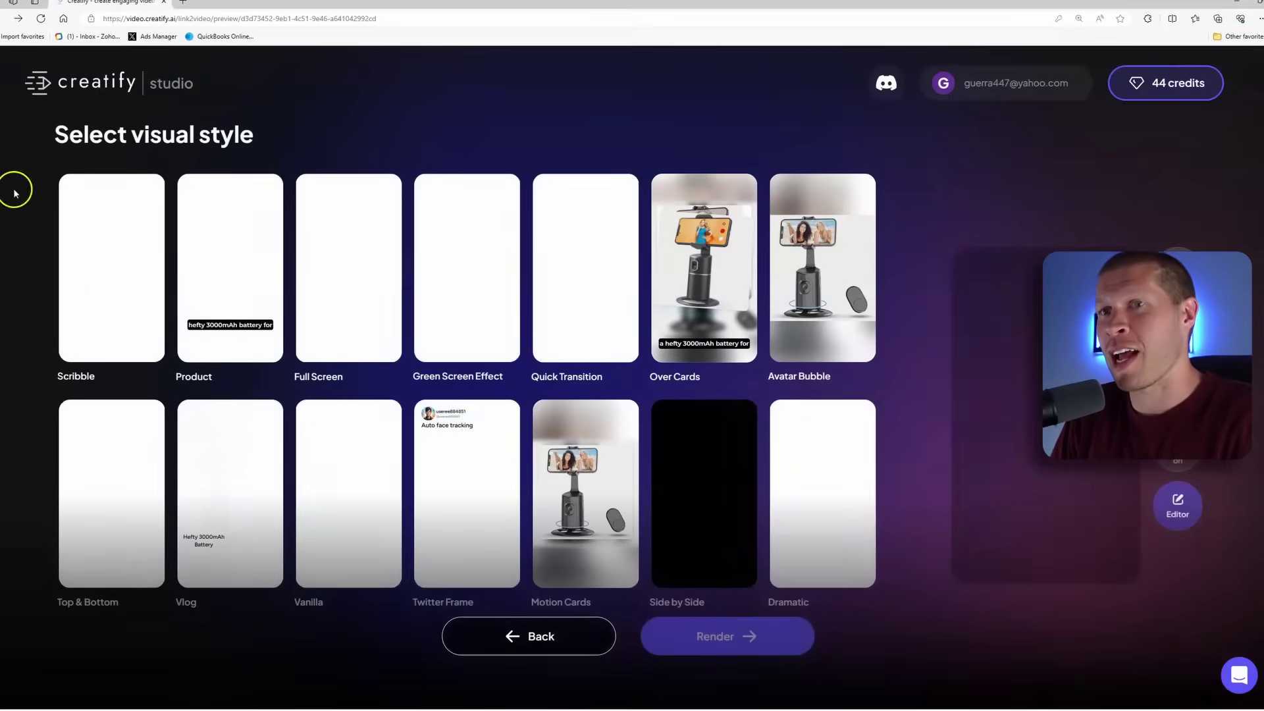
Return to the Creatify Studio home page and open the AI avatar tool
left_click(127, 76)
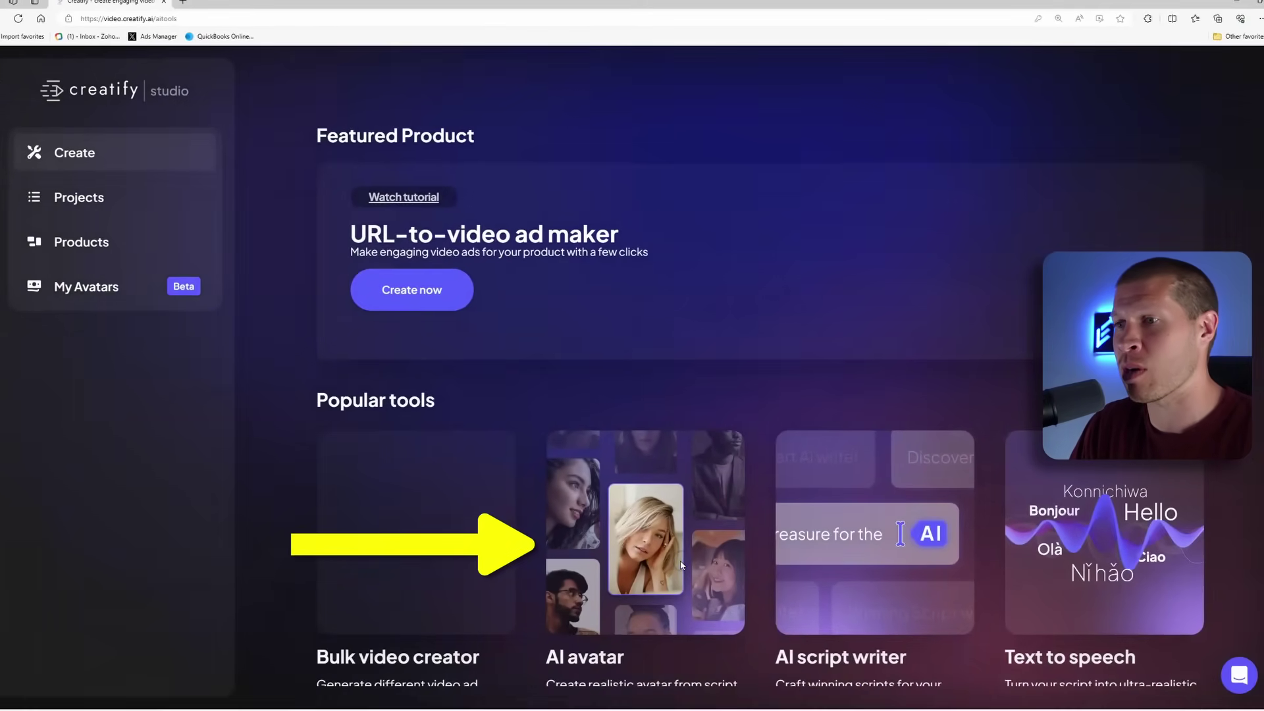
left_click(670, 570)
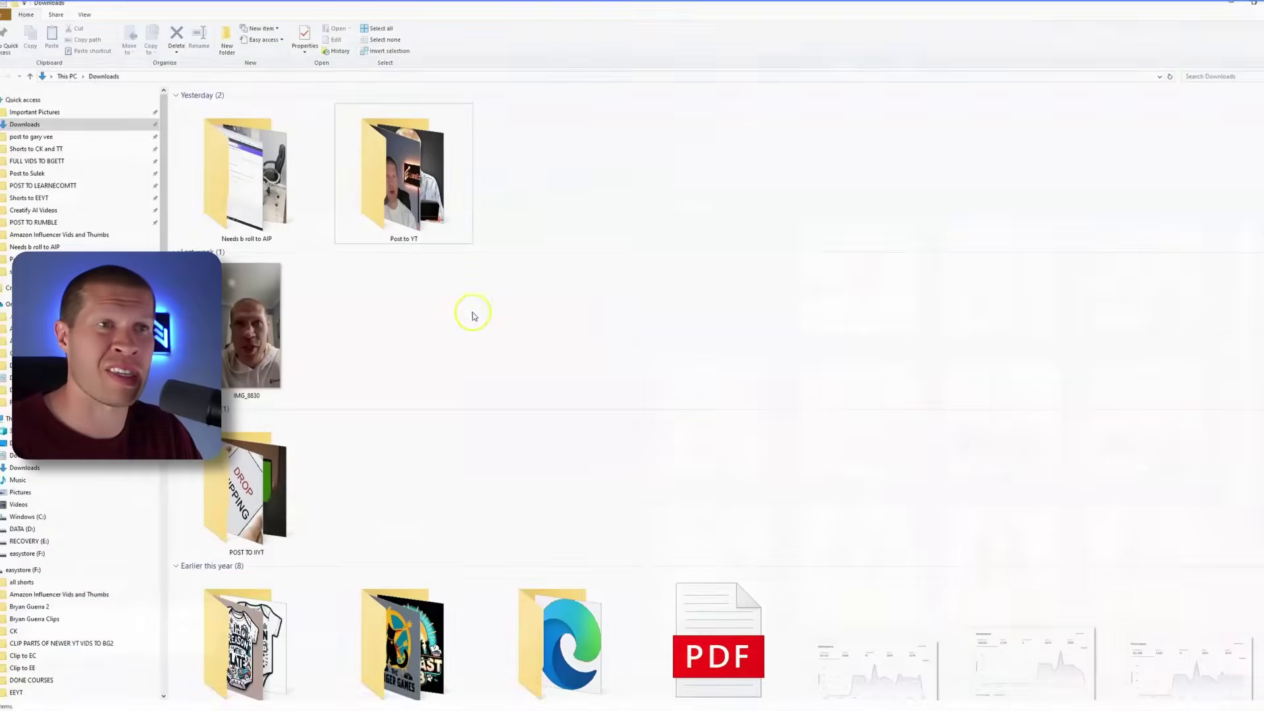
Play the selfie video stored in the Downloads folder, and close both the player and the folder window
double_click(305, 333)
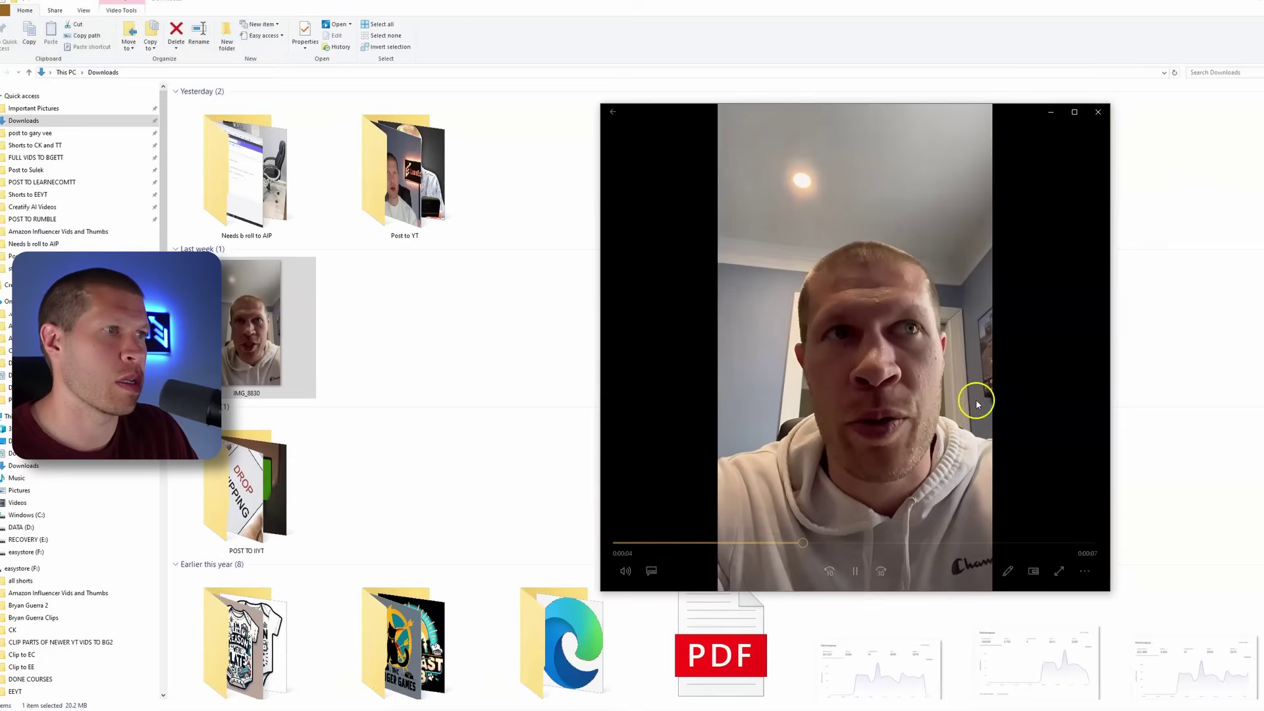
left_click(1096, 112)
left_click(1235, 3)
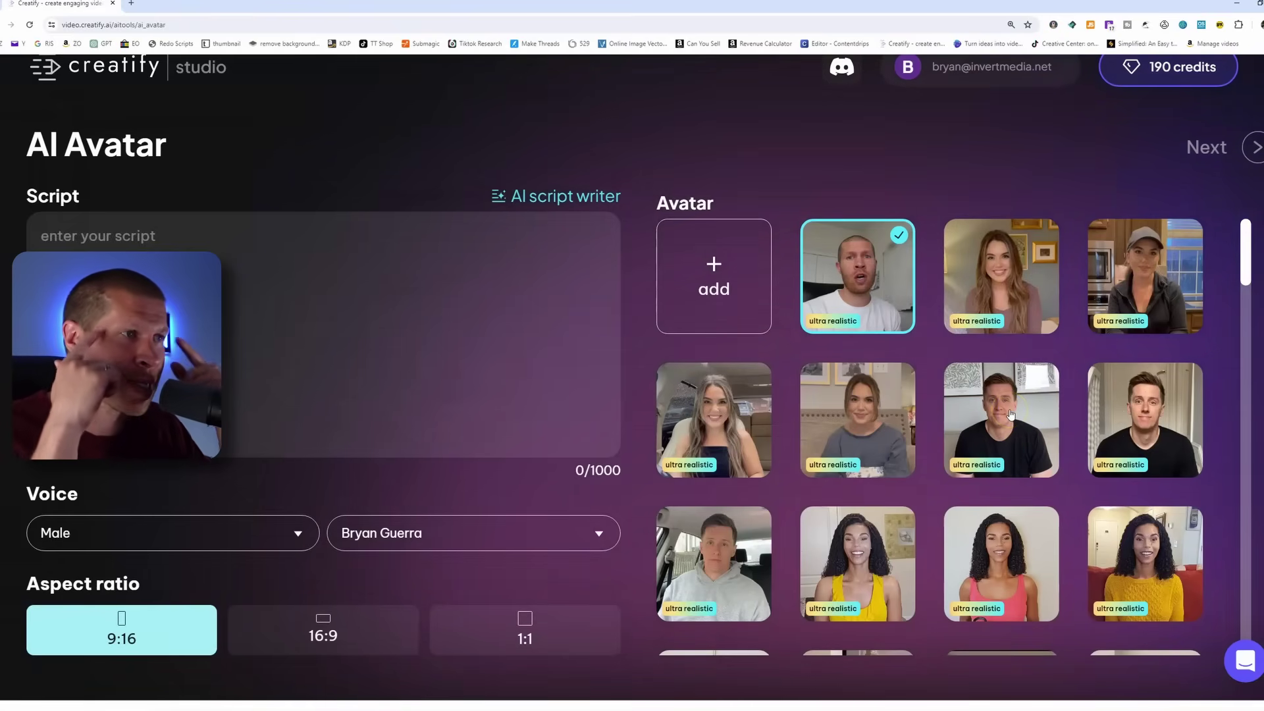
scroll(1010, 414, "down", 2)
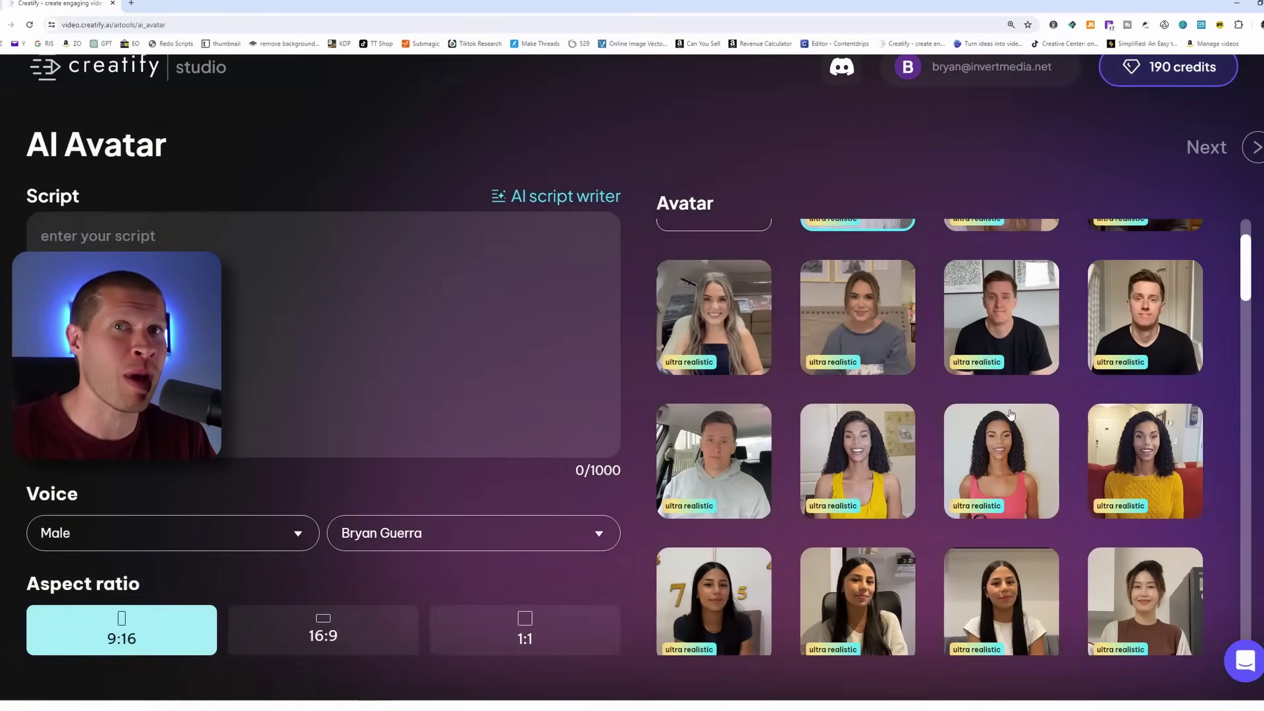
left_click(314, 283)
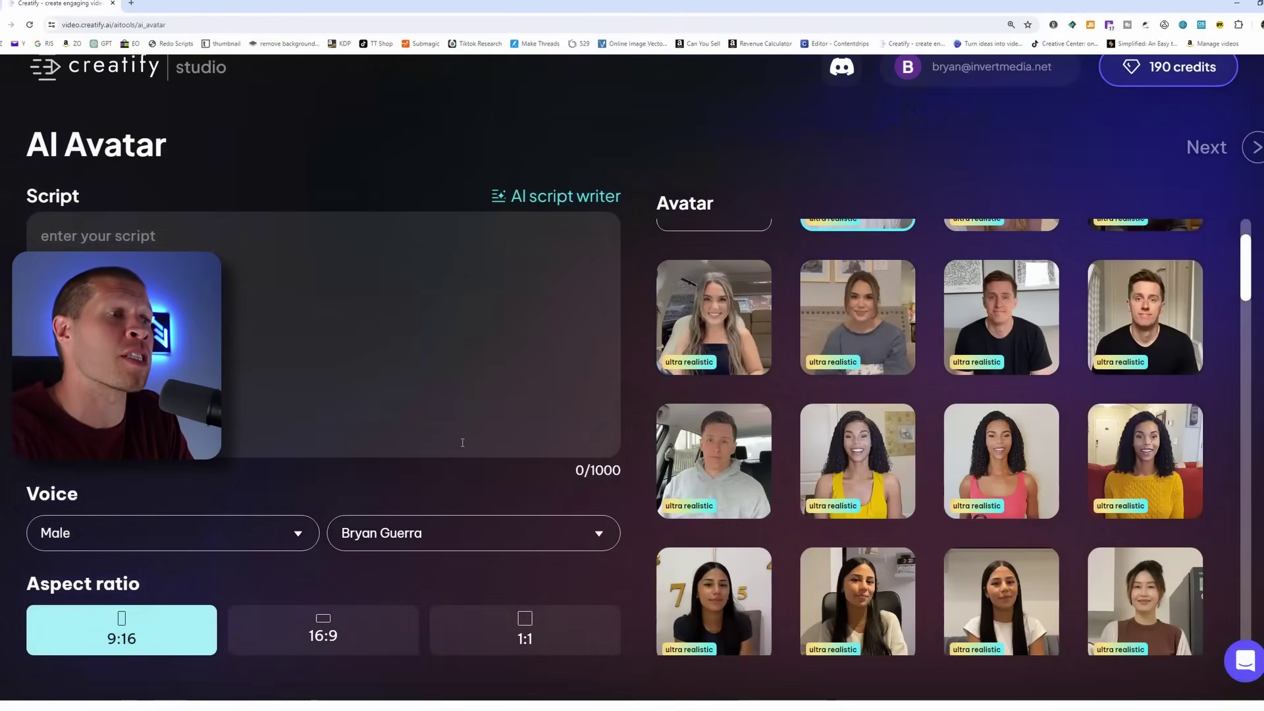
left_click(954, 435)
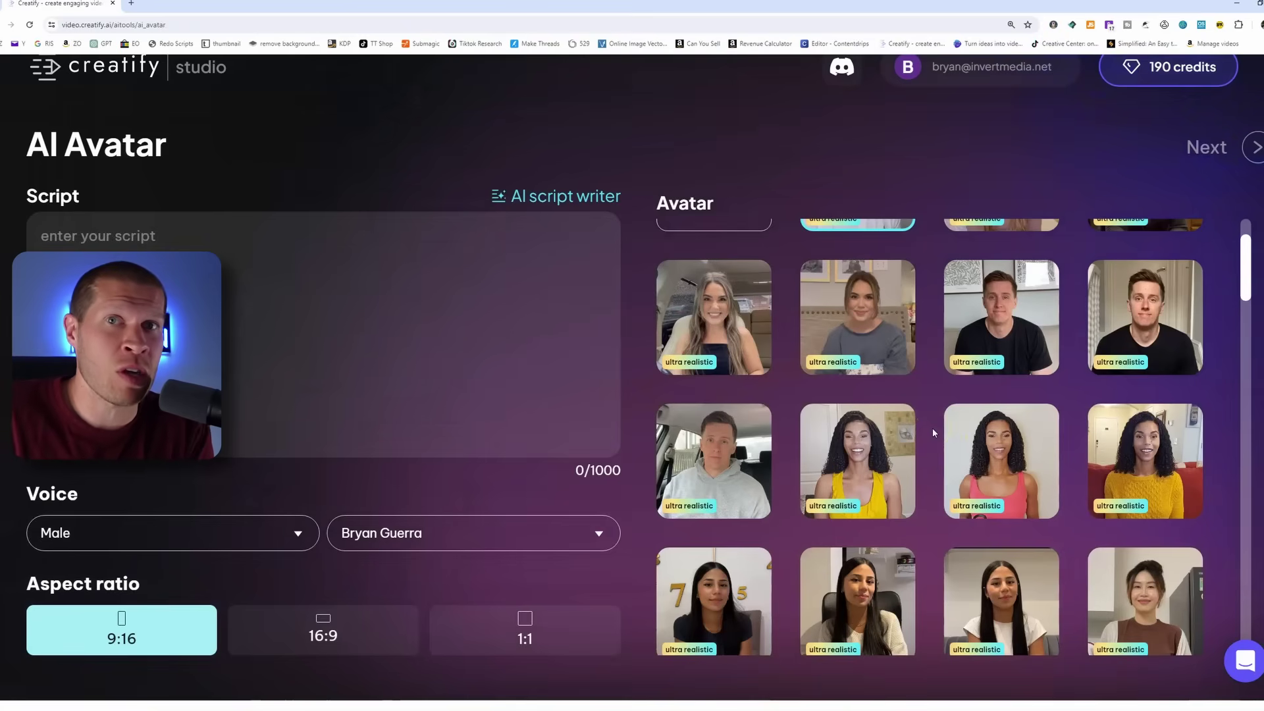
scroll(932, 428, "up", 1)
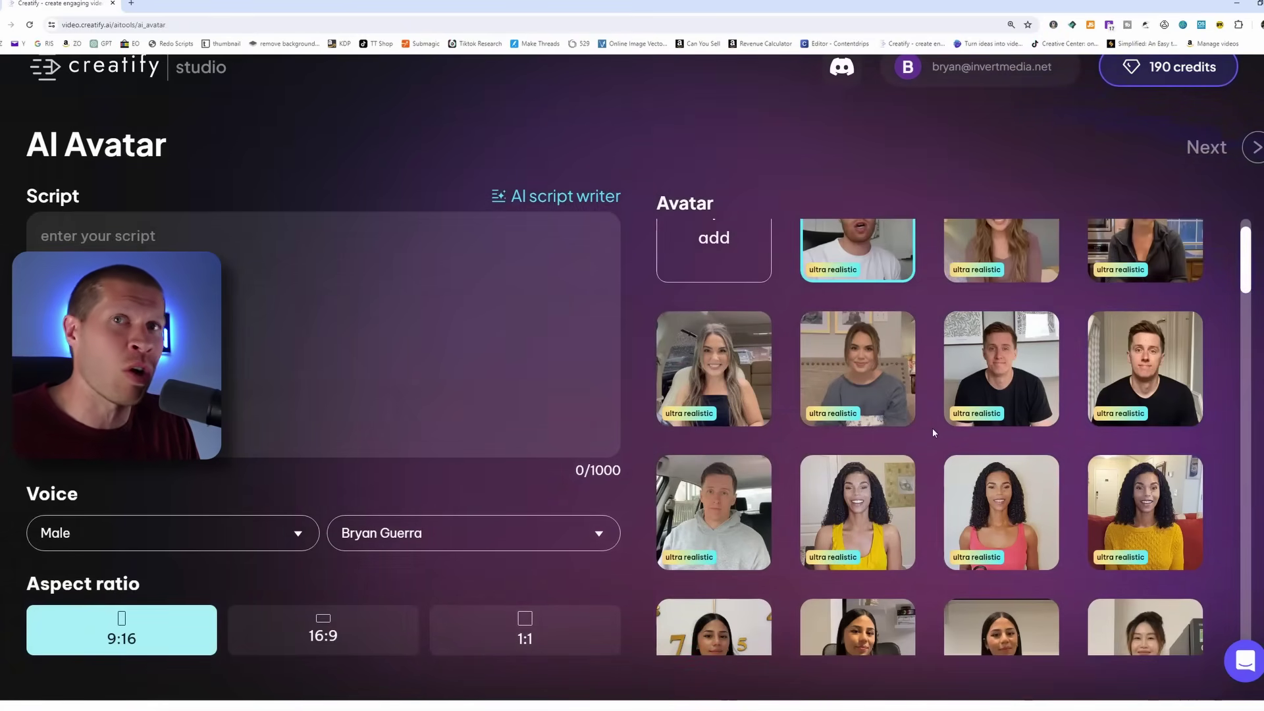